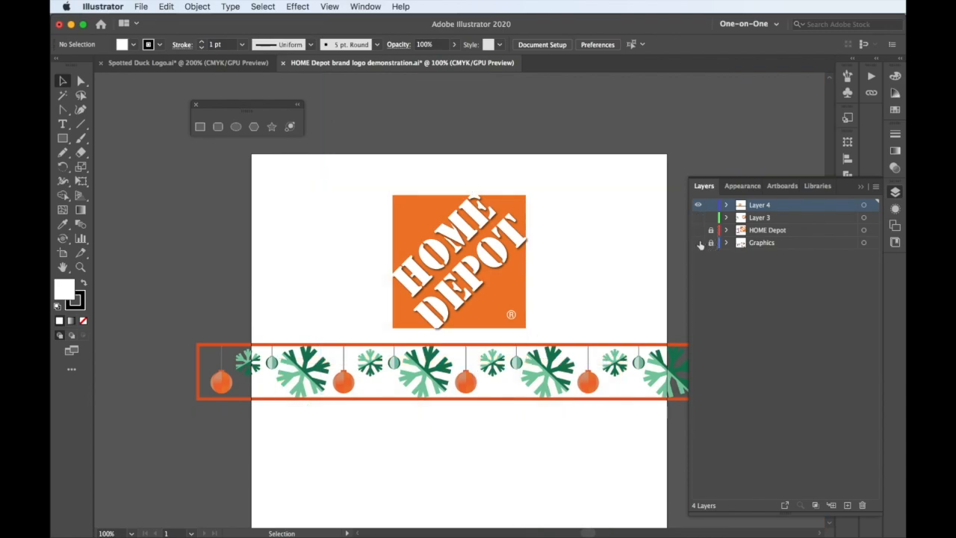
# - On a new layer above the locked ones, draw a square matching the reference logo, place it left of the logo and fill it with its orange
pyautogui.hscroll(-3, 356, 307)
pyautogui.click(710, 217)
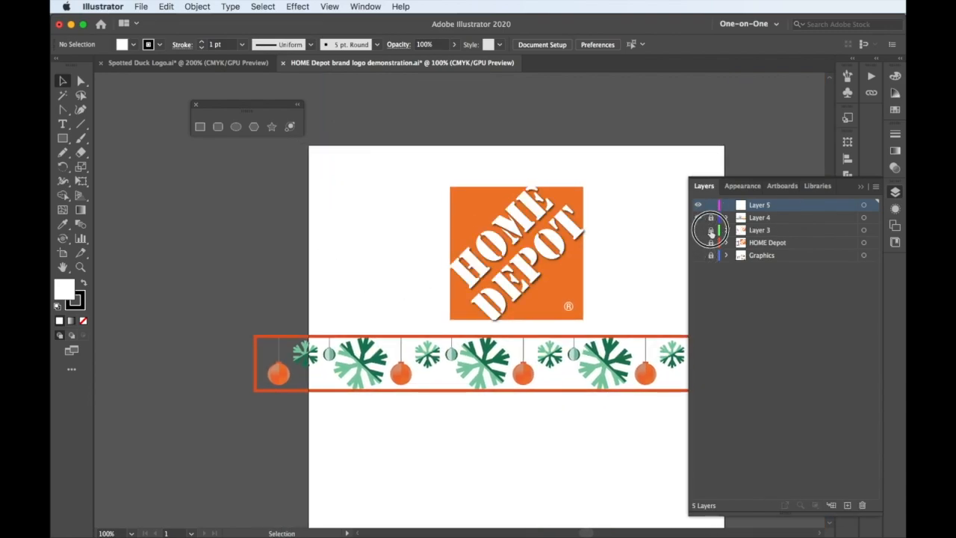
pyautogui.moveTo(466, 201); pyautogui.dragTo(583, 319)
pyautogui.press('v')
pyautogui.moveTo(569, 282); pyautogui.dragTo(407, 278)
pyautogui.press('i')
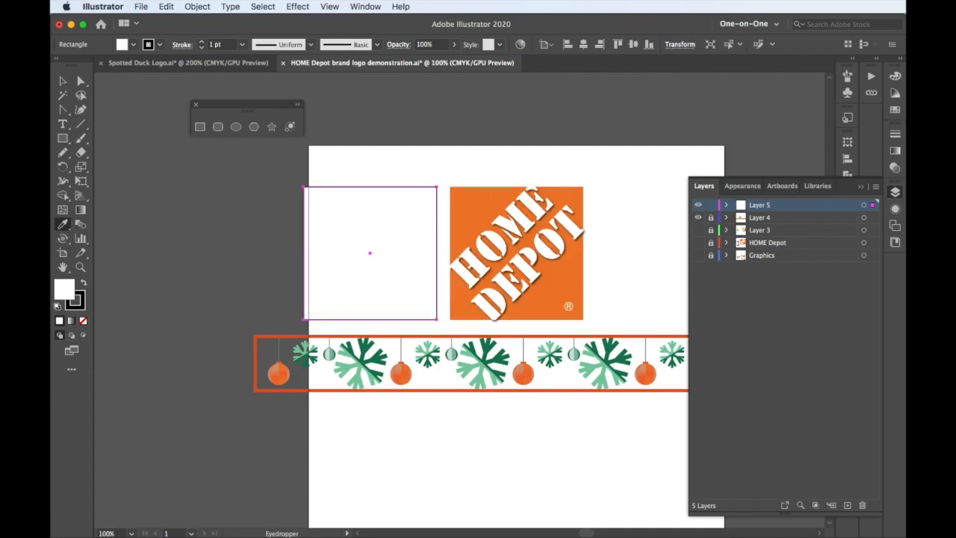
pyautogui.click(467, 207)
# - Place a ® symbol in Helvetica Bold, 22 pt, near the lower-right corner of the plain orange square
pyautogui.click(405, 298)
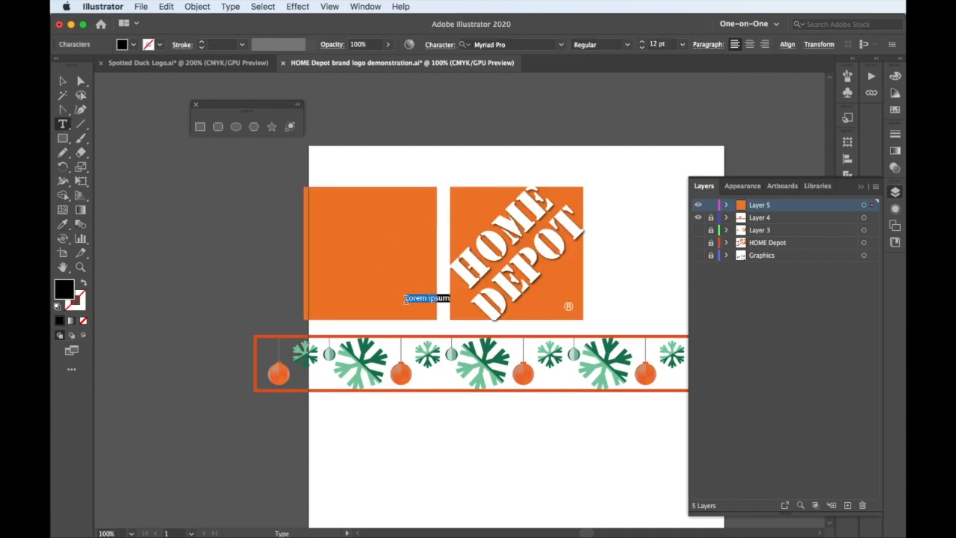
pyautogui.click(432, 46)
pyautogui.write('hel')
pyautogui.press('Down')
pyautogui.press('Down')
pyautogui.press('Down')
pyautogui.press('Down')
pyautogui.press('Down')
pyautogui.press('Return')
pyautogui.click(667, 44)
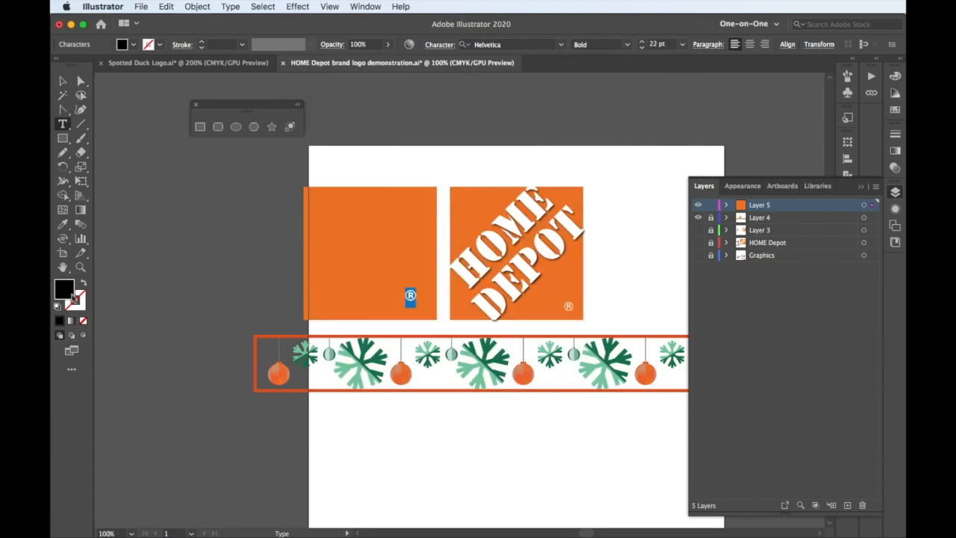
# - Give the ® symbol a white fill with no stroke
pyautogui.click(83, 284)
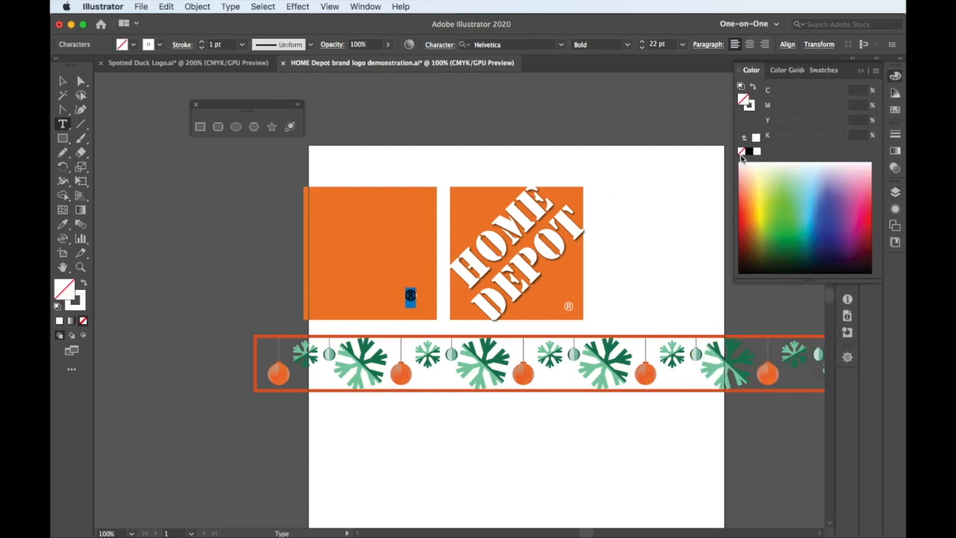
pyautogui.press('Escape')
pyautogui.click(186, 309)
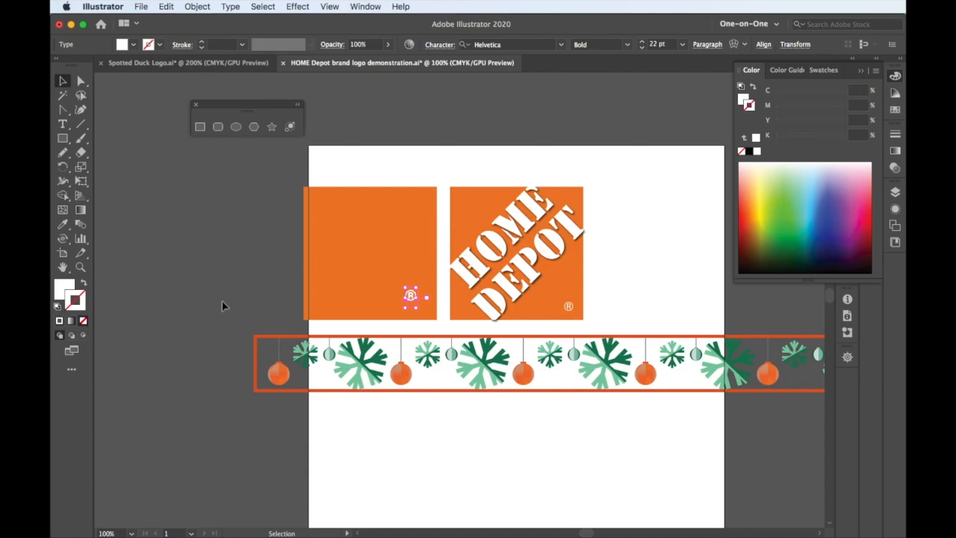
# - Add the text HOME DEPOT on two lines over the plain orange square
pyautogui.press('super+equal')
pyautogui.press('t')
pyautogui.click(320, 227)
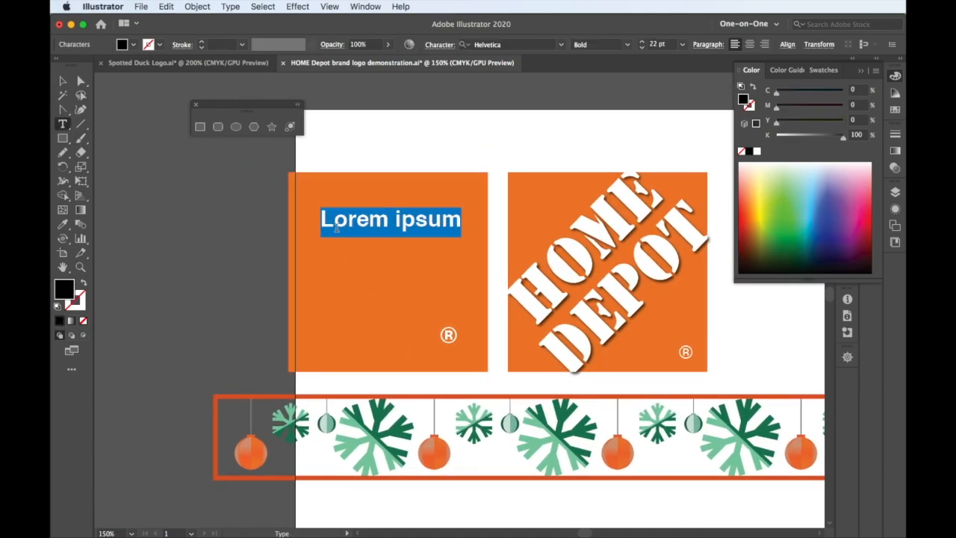
pyautogui.write('HOME')
pyautogui.press('Return')
pyautogui.write('DEPOT')
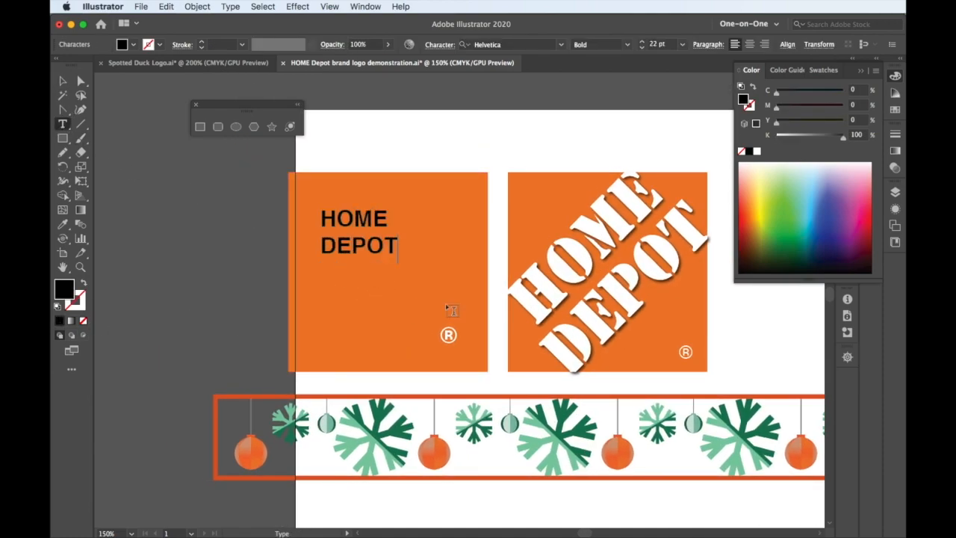
# - Set the HOME DEPOT text in Stencil Std Bold and centre-align it
pyautogui.doubleClick(380, 249)
pyautogui.press('super+a')
pyautogui.write('STE')
pyautogui.click(510, 121)
pyautogui.click(750, 45)
# - Enlarge the HOME DEPOT text to 54 pt and rotate it diagonally over the orange square to match the reference logo
pyautogui.scroll(-1, 661, 43)
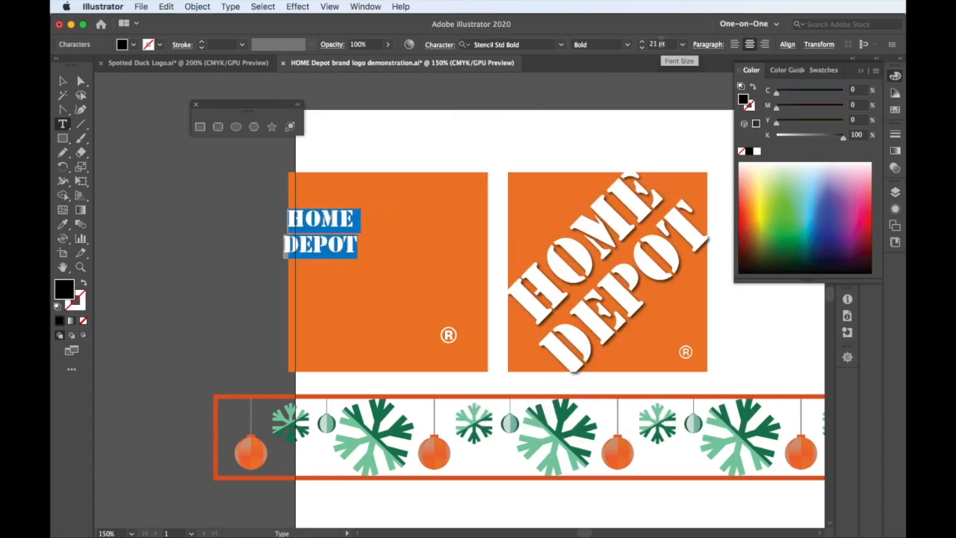
pyautogui.scroll(20, 661, 40)
pyautogui.click(63, 80)
pyautogui.moveTo(376, 211); pyautogui.dragTo(438, 231)
pyautogui.moveTo(480, 194); pyautogui.dragTo(405, 163)
pyautogui.moveTo(394, 213); pyautogui.dragTo(402, 219)
# - Set the HOME DEPOT text to 60 pt with 50 pt leading
pyautogui.click(442, 47)
pyautogui.scroll(-15, 422, 101)
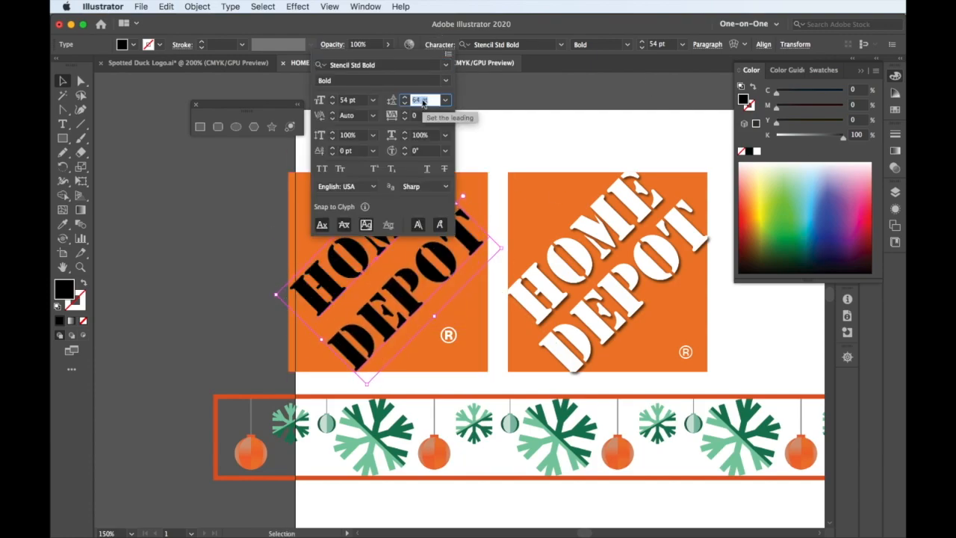
pyautogui.scroll(6, 364, 101)
pyautogui.scroll(3, 422, 101)
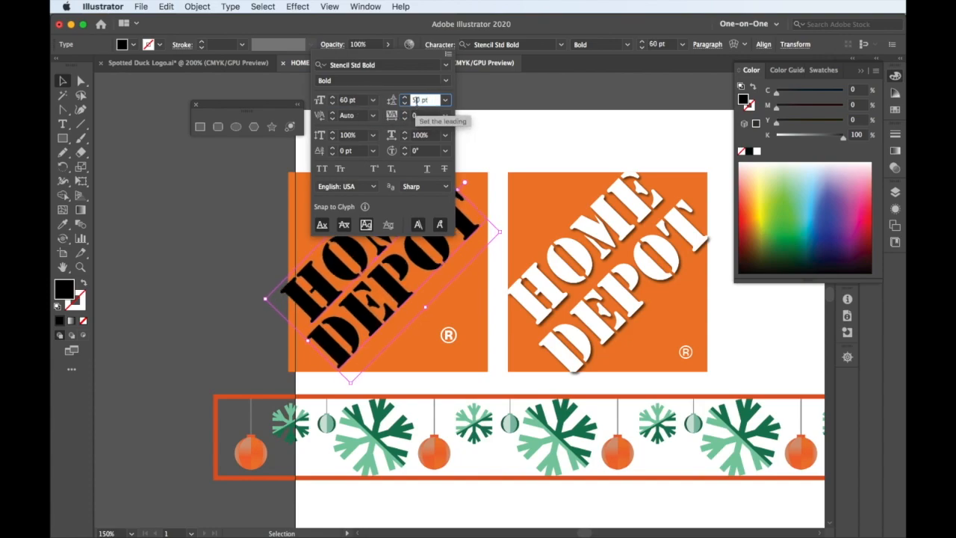
# - Position the HOME DEPOT text across the orange square and make it white at 58 pt
pyautogui.click(63, 83)
pyautogui.moveTo(392, 206); pyautogui.dragTo(437, 217)
pyautogui.click(757, 151)
pyautogui.scroll(-2, 670, 44)
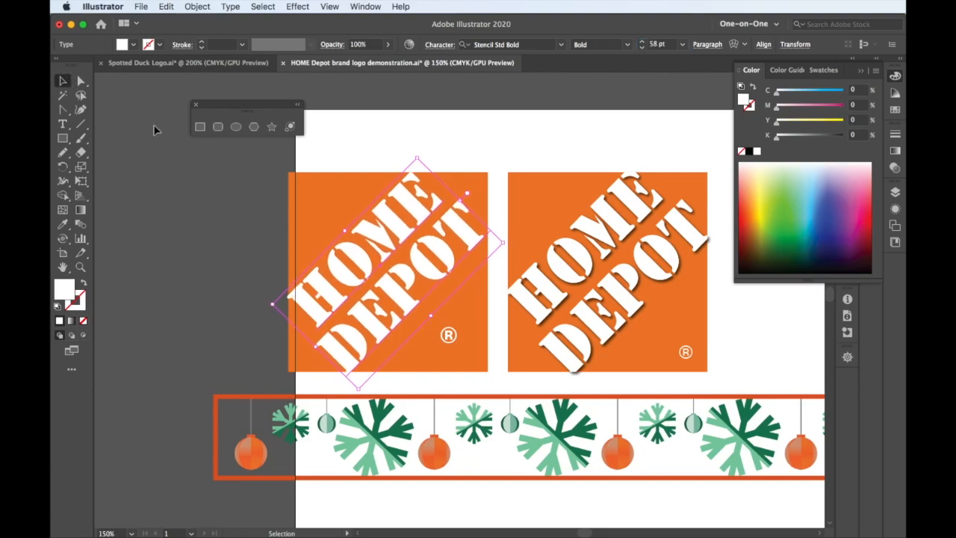
# - Apply a Drop Shadow effect to the HOME DEPOT text with 46% opacity and 7 pt X and Y offsets, previewing it
pyautogui.click(895, 209)
pyautogui.click(730, 505)
pyautogui.moveTo(754, 457)
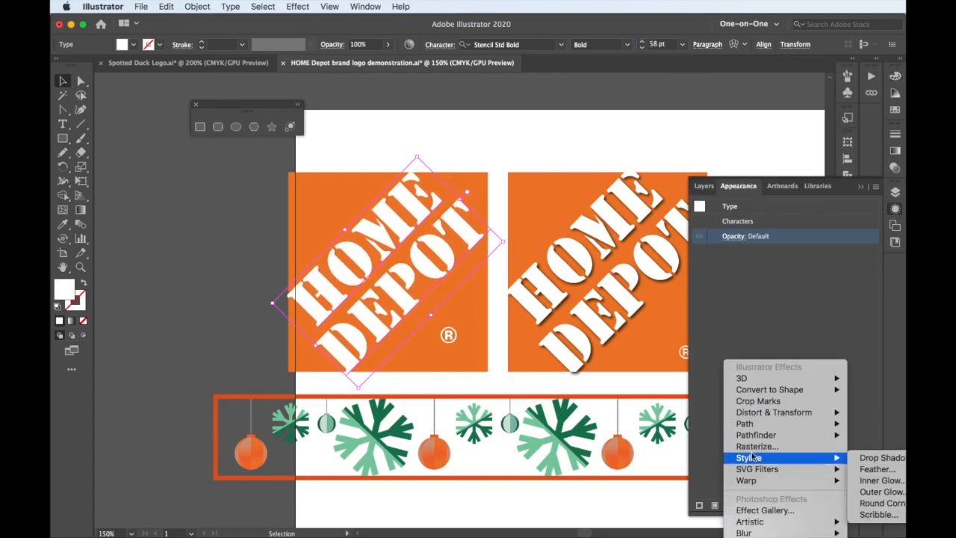
pyautogui.click(882, 457)
pyautogui.moveTo(321, 187); pyautogui.dragTo(261, 171)
pyautogui.doubleClick(186, 215)
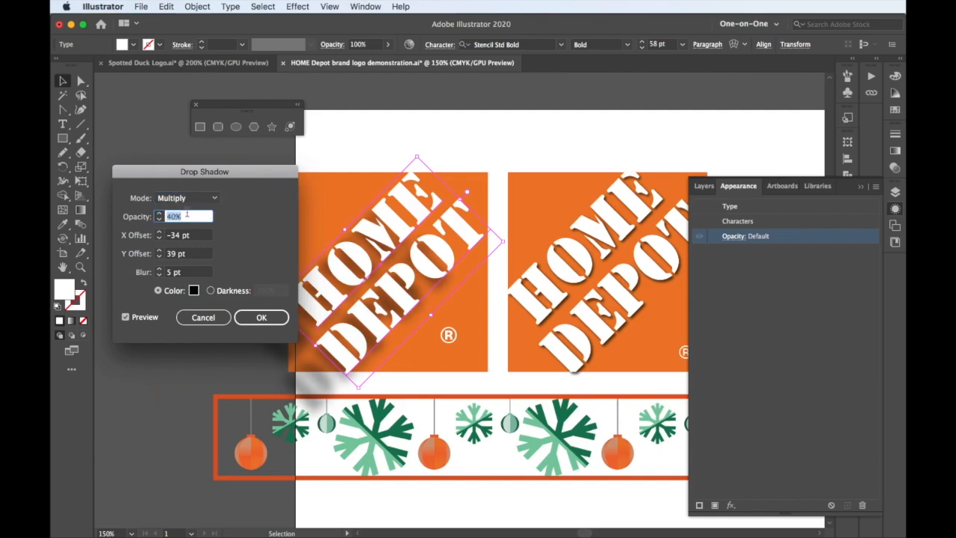
pyautogui.press('Tab')
pyautogui.write('7')
pyautogui.press('Tab')
pyautogui.write('7')
pyautogui.click(193, 272)
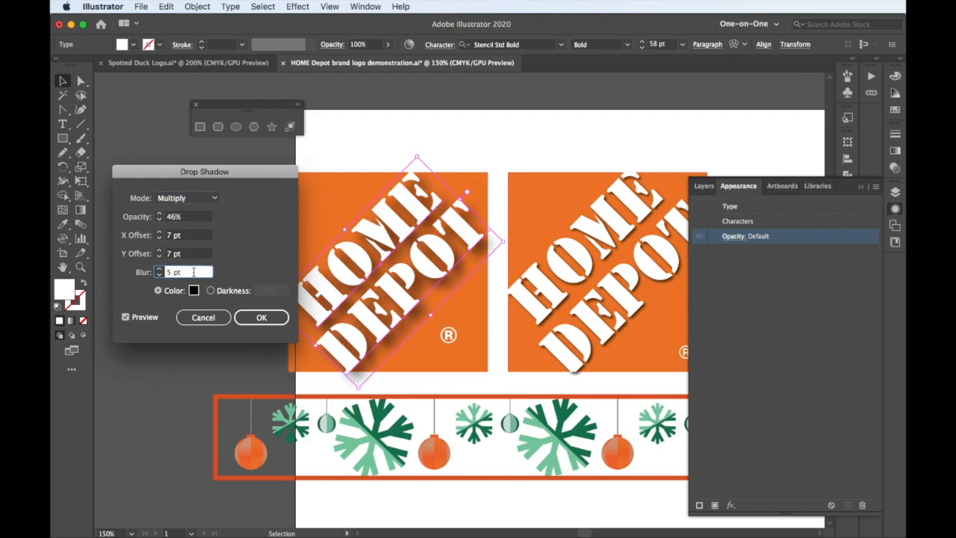
# - Refine the drop shadow to 75% opacity, 3 pt X and Y offsets and 2 pt blur, and accept it
pyautogui.click(192, 255)
pyautogui.moveTo(191, 234); pyautogui.dragTo(161, 253)
pyautogui.write('33')
pyautogui.click(189, 218)
pyautogui.click(189, 237)
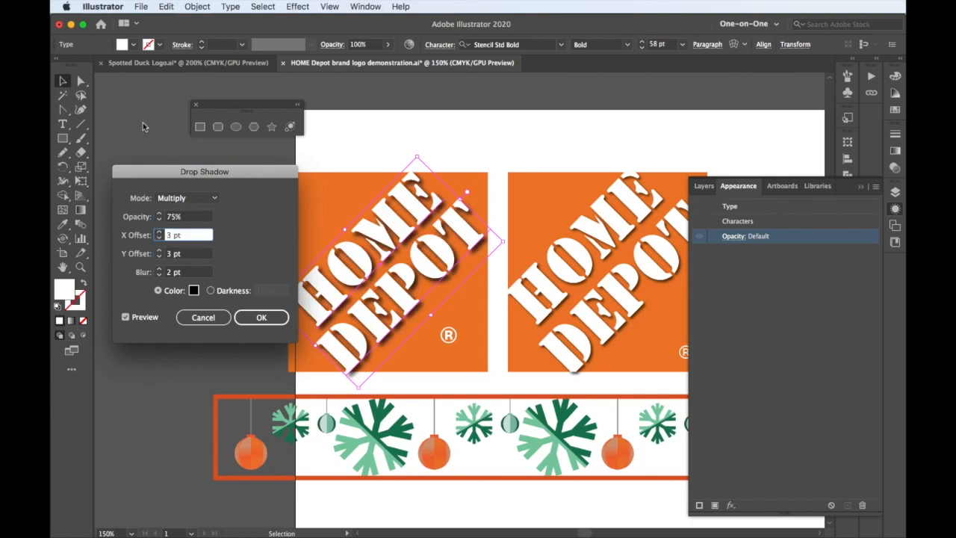
pyautogui.click(254, 319)
# - Group the orange square, text and ® symbol, and move the finished logo to the left of the artboard
pyautogui.keyDown('shift'); pyautogui.click(293, 183); pyautogui.keyUp('shift')
pyautogui.click(197, 6)
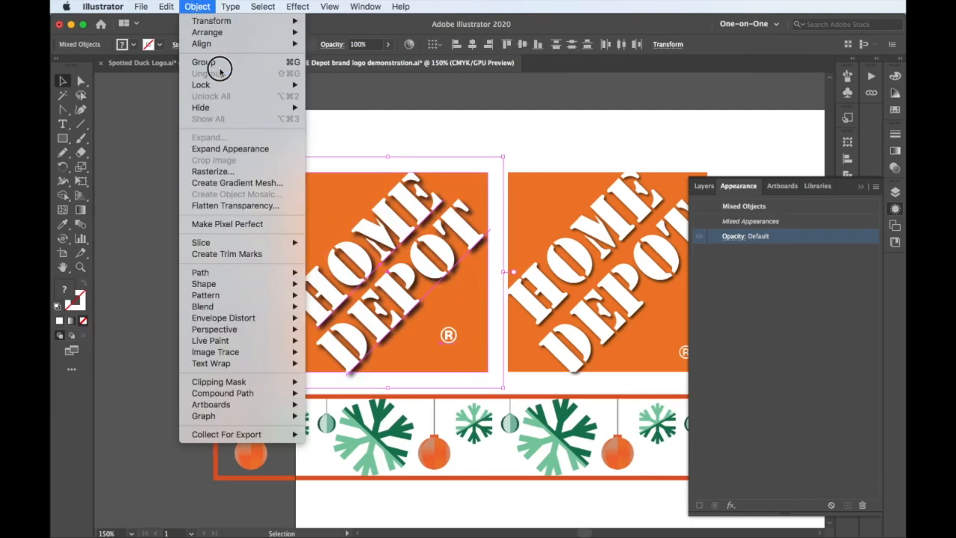
pyautogui.click(215, 62)
pyautogui.moveTo(470, 192); pyautogui.dragTo(257, 175)
pyautogui.press('super+shift+a')
# - Toggle layer visibility to examine the reference artwork and the ornament banner that the graphics are based on
pyautogui.moveTo(384, 450); pyautogui.dragTo(457, 366)
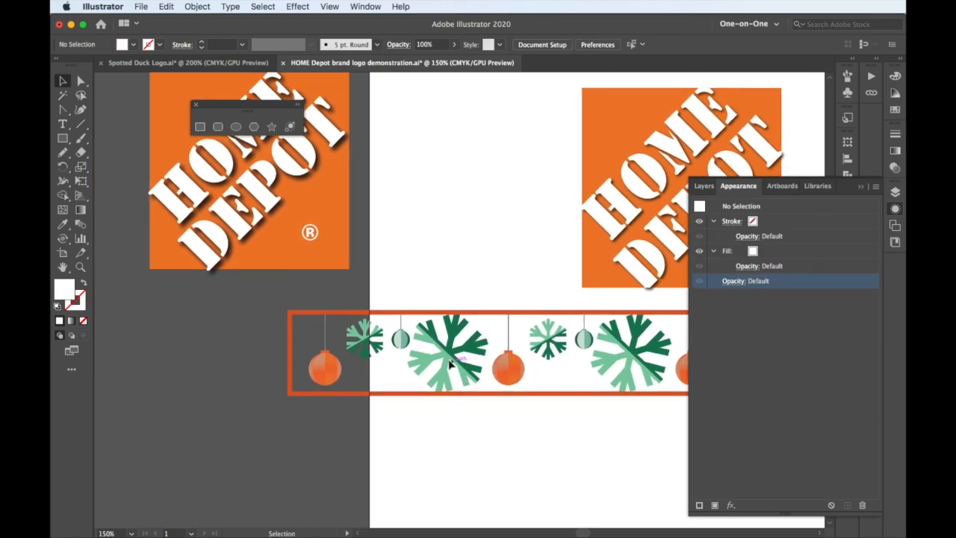
pyautogui.click(862, 188)
pyautogui.press('F7')
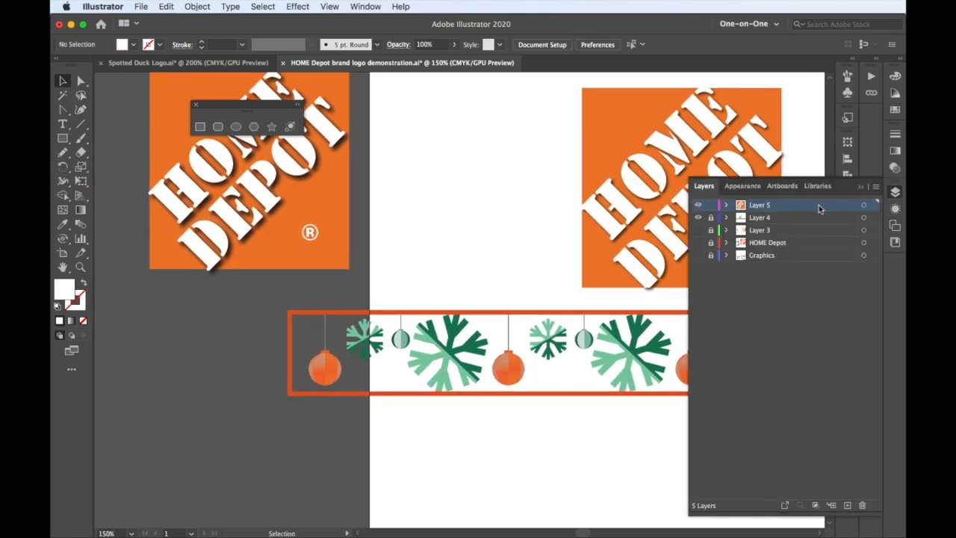
pyautogui.click(699, 206)
pyautogui.click(699, 218)
pyautogui.click(698, 218)
pyautogui.click(698, 231)
pyautogui.click(699, 219)
pyautogui.scroll(-4, 644, 251)
pyautogui.click(698, 244)
pyautogui.click(699, 243)
pyautogui.click(698, 242)
pyautogui.press('super+0')
pyautogui.scroll(3, 501, 213)
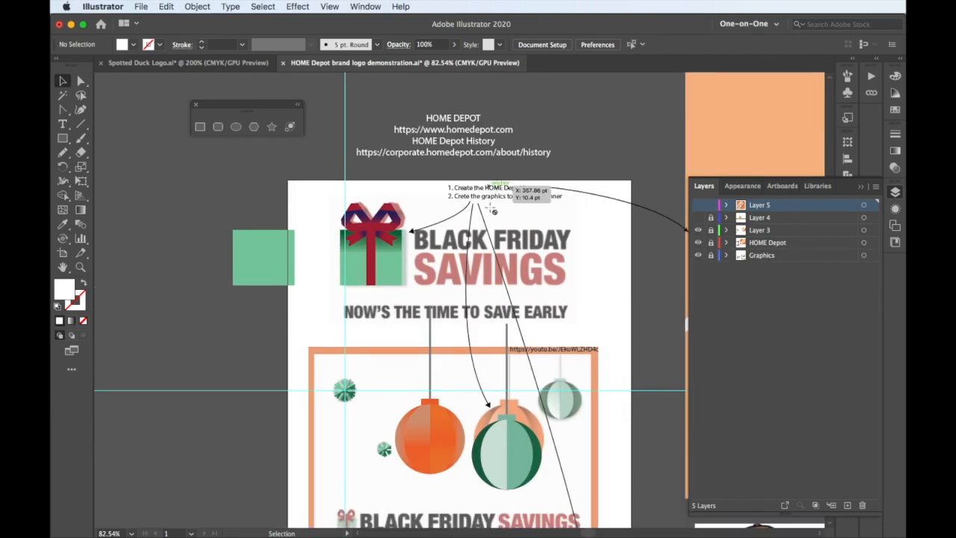
pyautogui.scroll(-10, 409, 265)
pyautogui.scroll(10, 484, 213)
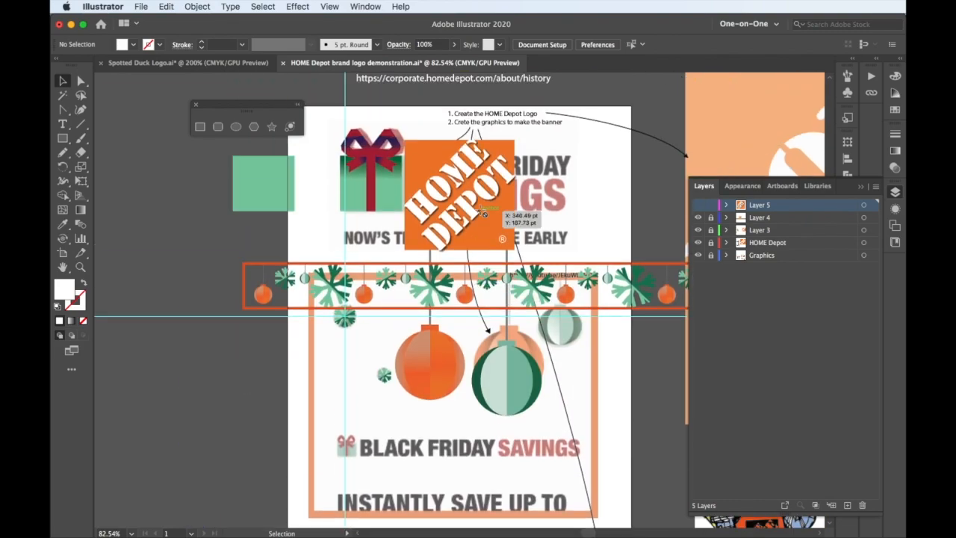
pyautogui.click(634, 295)
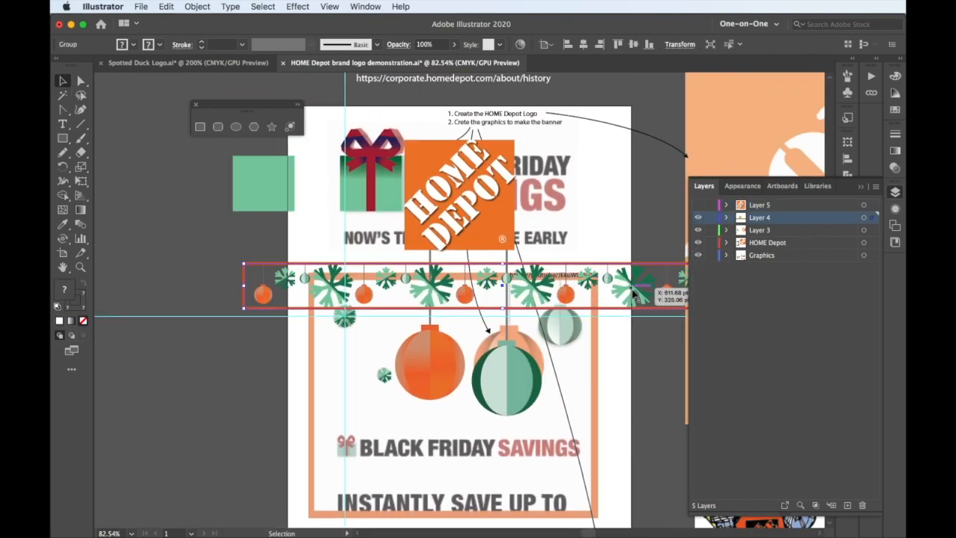
# - Hide Layer 3, HOME Depot and Graphics, and leave only Layer 5 and Layer 4 visible
pyautogui.click(698, 218)
pyautogui.click(699, 204)
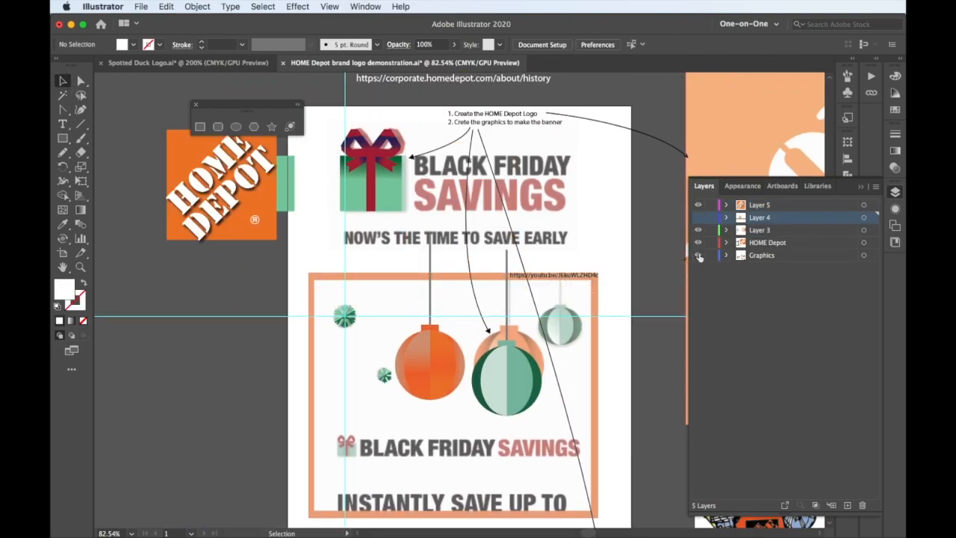
pyautogui.click(698, 256)
pyautogui.click(699, 243)
pyautogui.click(698, 230)
pyautogui.click(699, 218)
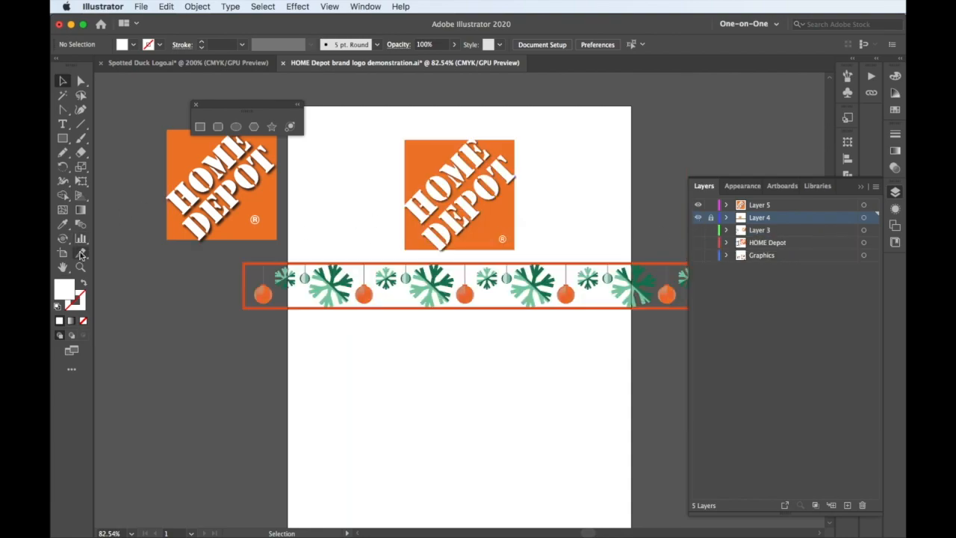
# - Show the rulers and unlock the guides, with the ornament banner's snowflakes in close view
pyautogui.click(80, 266)
pyautogui.click(335, 281)
pyautogui.click(461, 306)
pyautogui.click(461, 299)
pyautogui.click(456, 292)
pyautogui.scroll(-3, 455, 292)
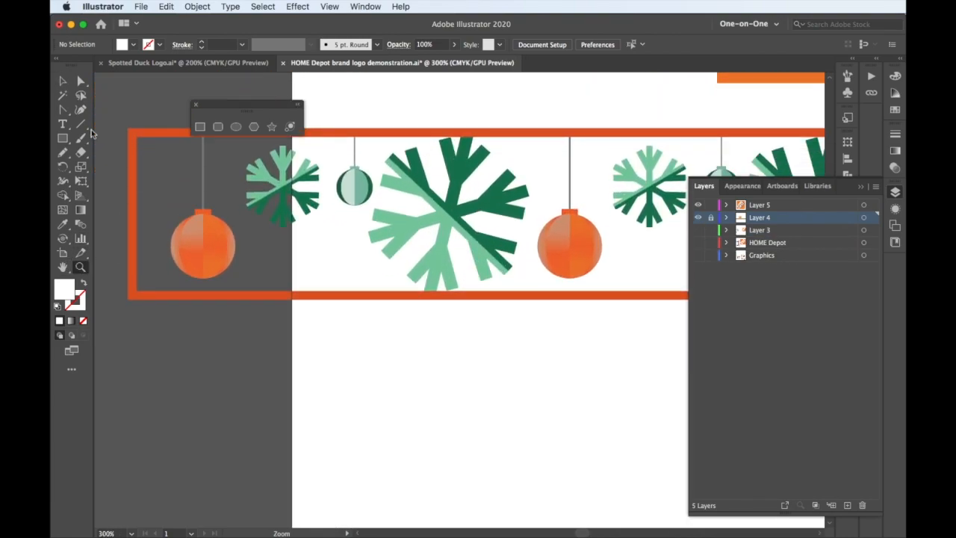
pyautogui.click(81, 123)
pyautogui.press('super+r')
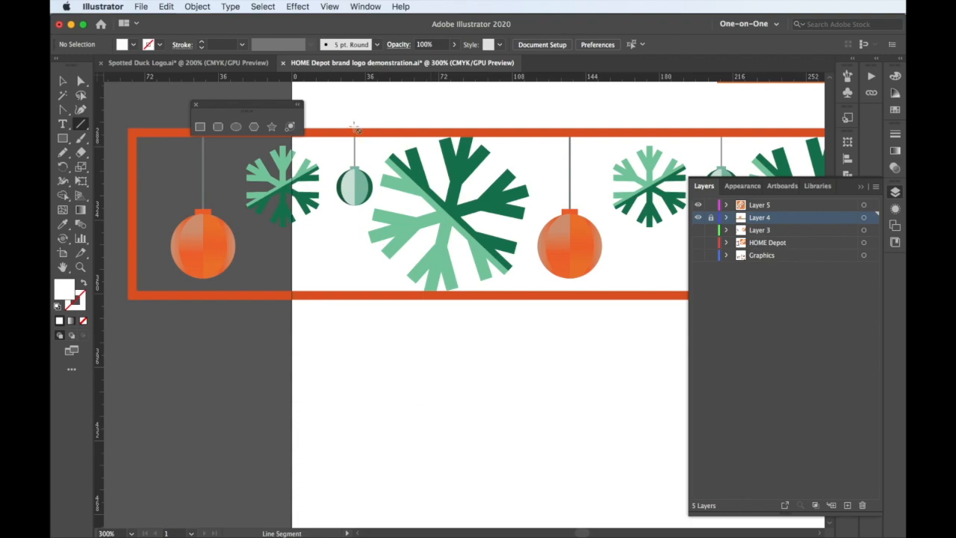
pyautogui.click(329, 6)
pyautogui.click(493, 441)
# - On Layer 5, place a horizontal and a vertical guide that cross in the blank area below the large snowflake
pyautogui.click(780, 206)
pyautogui.moveTo(381, 77); pyautogui.dragTo(359, 403)
pyautogui.moveTo(100, 349); pyautogui.dragTo(437, 365)
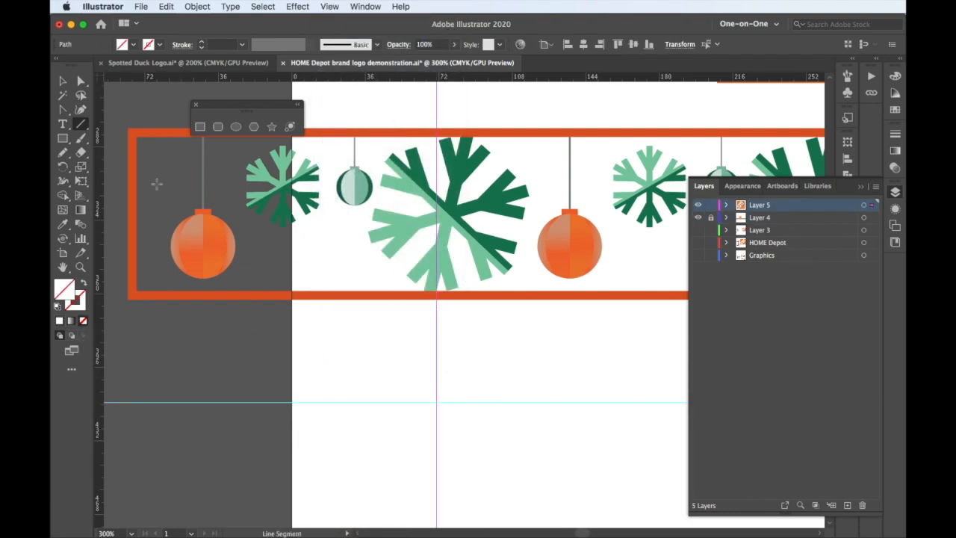
# - Draw a vertical line centred on the guide intersection with a 6 pt stroke in the snowflake's dark green
pyautogui.moveTo(435, 401); pyautogui.dragTo(436, 486)
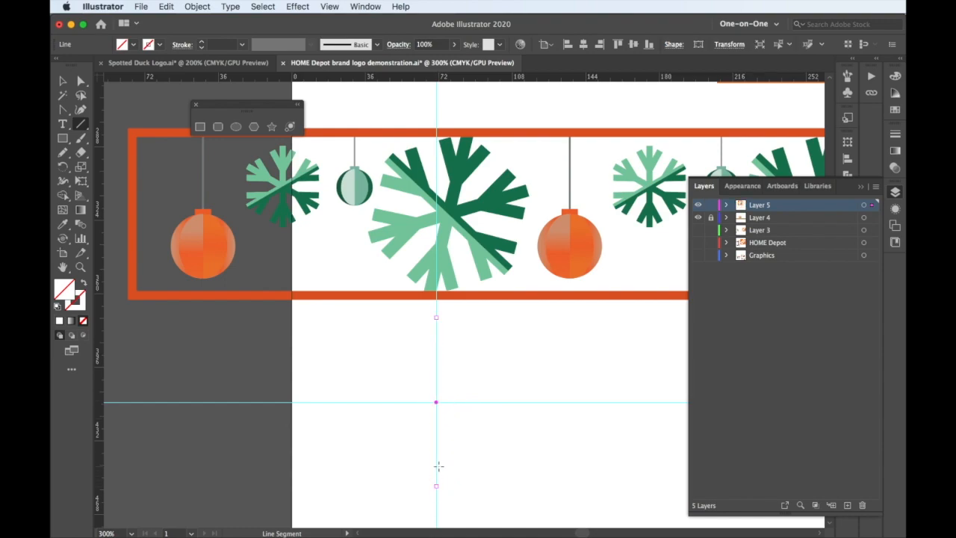
pyautogui.press('d')
pyautogui.click(62, 223)
pyautogui.click(455, 173)
pyautogui.scroll(7, 226, 45)
pyautogui.scroll(-2, 226, 47)
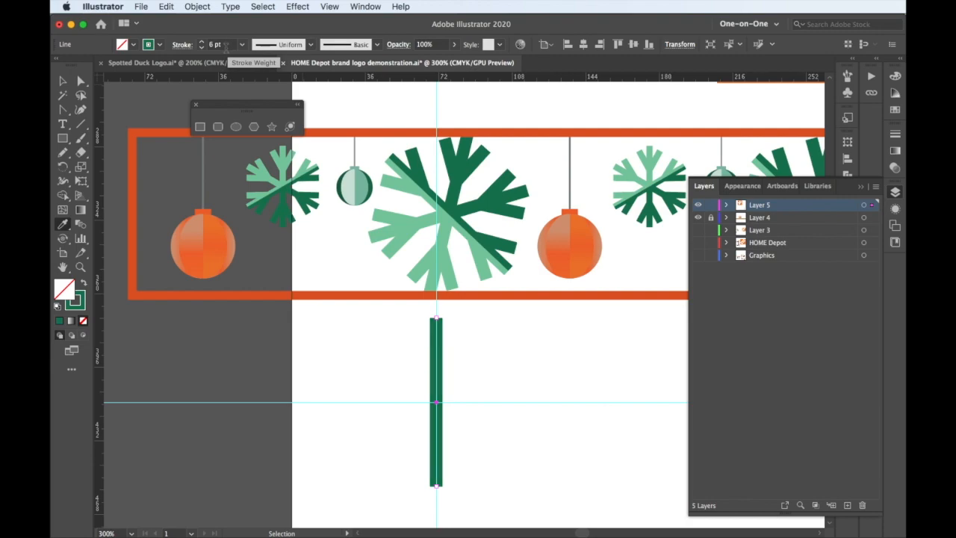
# - Lengthen the green stem and draw a short diagonal branch up and left from near its upper end
pyautogui.moveTo(437, 319); pyautogui.dragTo(408, 311)
pyautogui.click(81, 125)
pyautogui.press('super+shift+a')
# - Reflect a copy of the diagonal branch across the vertical guide to the right side of the stem
pyautogui.moveTo(63, 166); pyautogui.dragTo(97, 177)
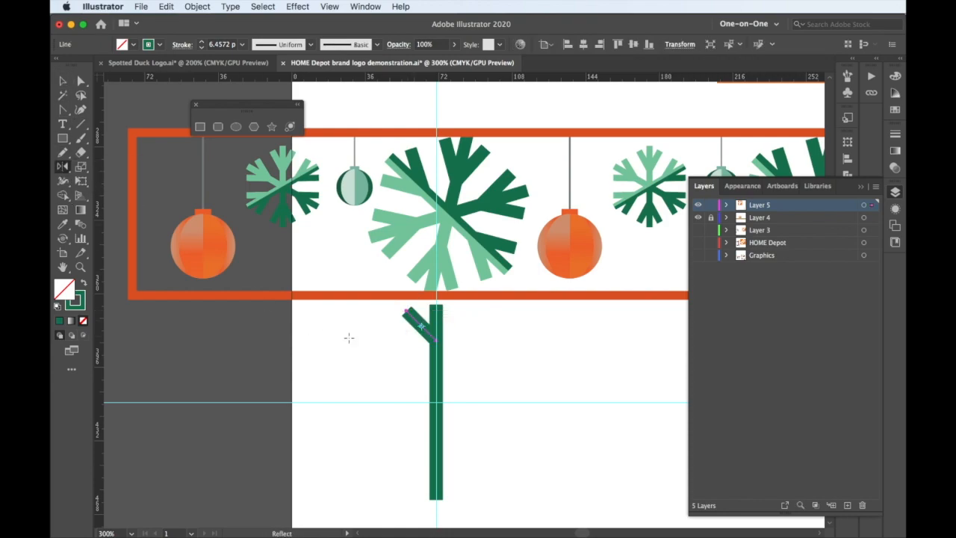
pyautogui.keyDown('alt'); pyautogui.click(436, 326); pyautogui.keyUp('alt')
pyautogui.click(557, 387)
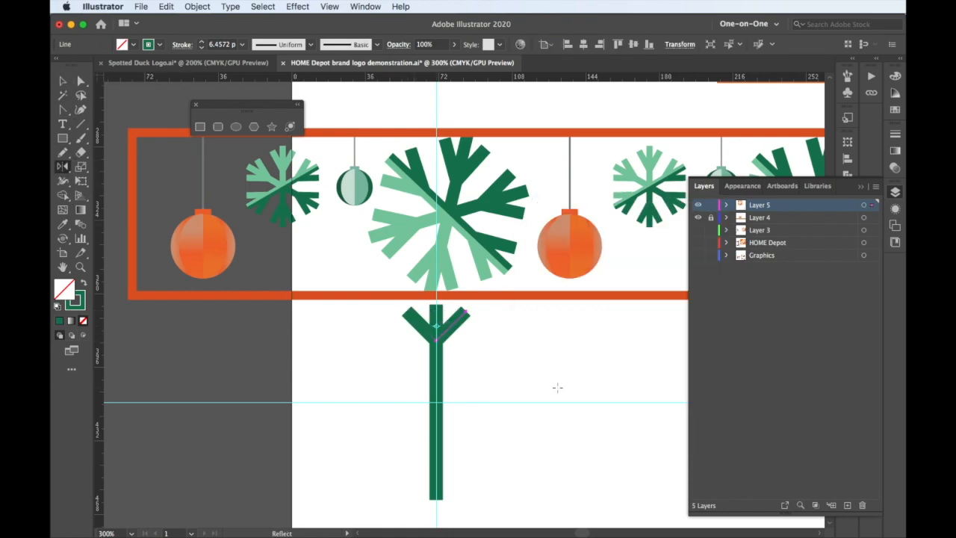
# - Reflect a copy of both upper branches across the horizontal axis at the guide intersection, onto the stem's lower end
pyautogui.keyDown('shift'); pyautogui.click(416, 322); pyautogui.keyUp('shift')
pyautogui.press('o')
pyautogui.keyDown('alt'); pyautogui.click(436, 402); pyautogui.keyUp('alt')
pyautogui.click(554, 247)
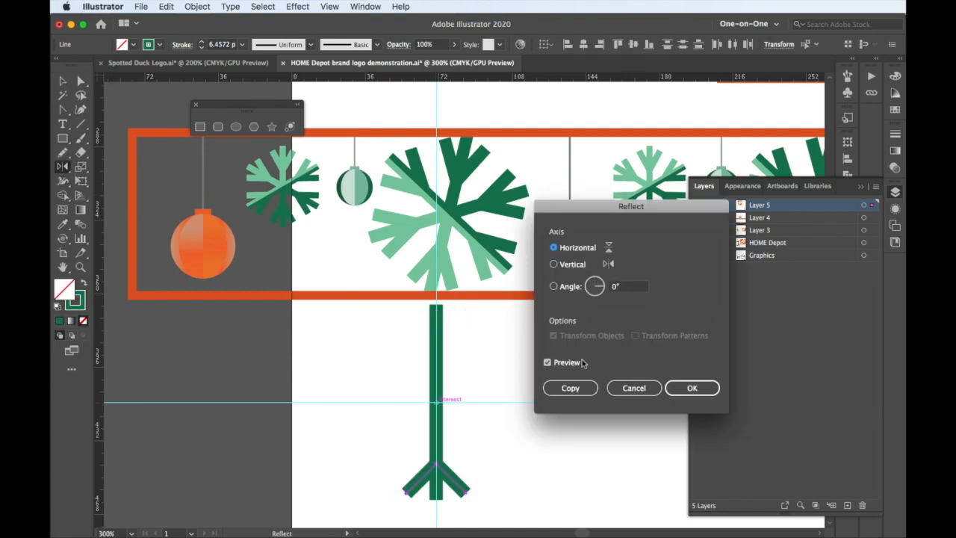
pyautogui.click(570, 388)
# - Lock the guides, then select the stem with its four branches and group them
pyautogui.press('v')
pyautogui.click(469, 447)
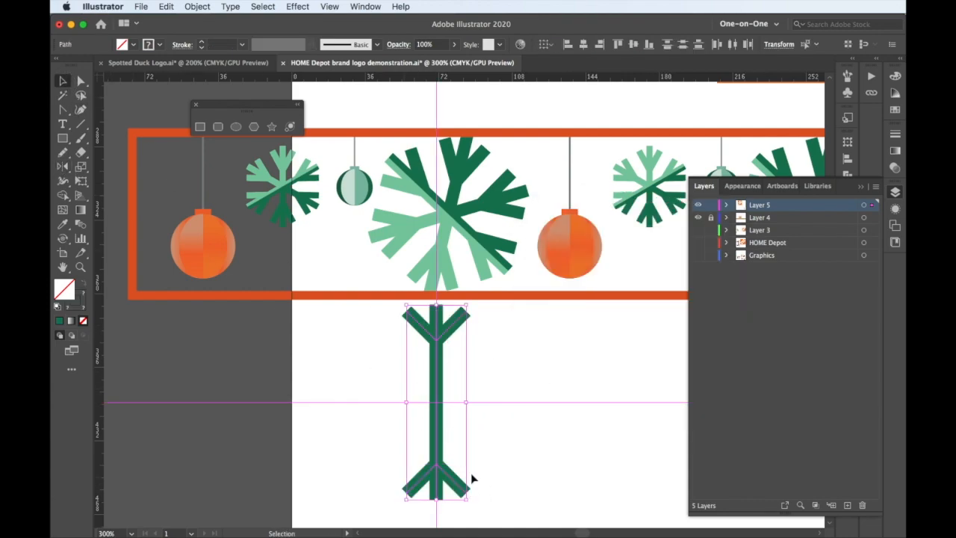
pyautogui.click(329, 6)
pyautogui.moveTo(351, 425)
pyautogui.click(510, 438)
pyautogui.moveTo(468, 404); pyautogui.dragTo(488, 511)
pyautogui.click(197, 7)
pyautogui.click(213, 62)
# - Rotate copies of the grouped stem by 360/3 degrees around the guide intersection to complete the six-armed snowflake
pyautogui.press('r')
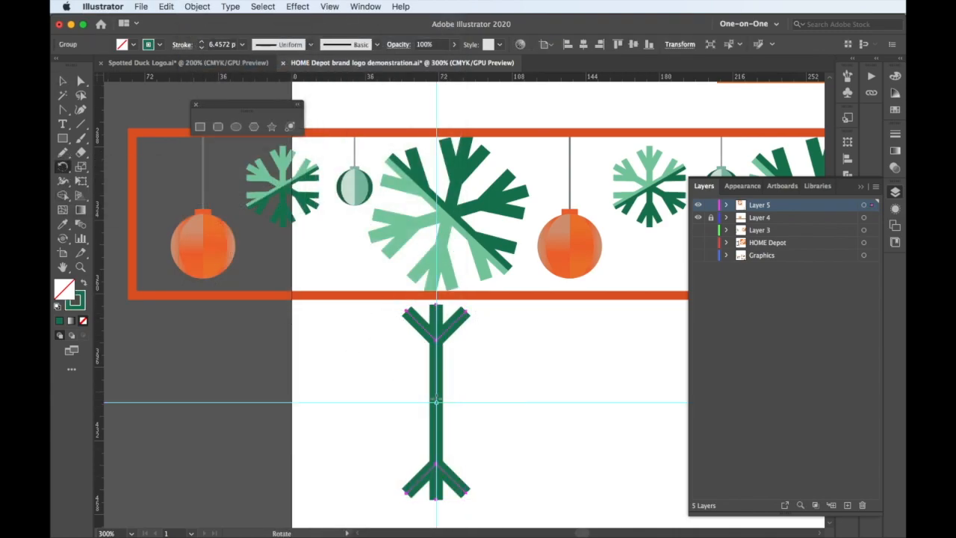
pyautogui.keyDown('alt'); pyautogui.click(436, 402); pyautogui.keyUp('alt')
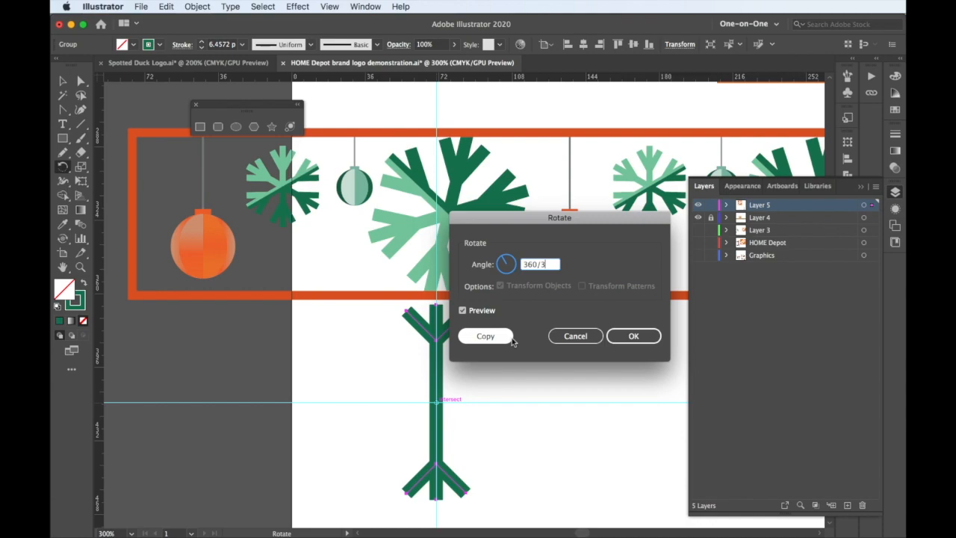
pyautogui.click(510, 338)
pyautogui.press('super+d')
pyautogui.press('v')
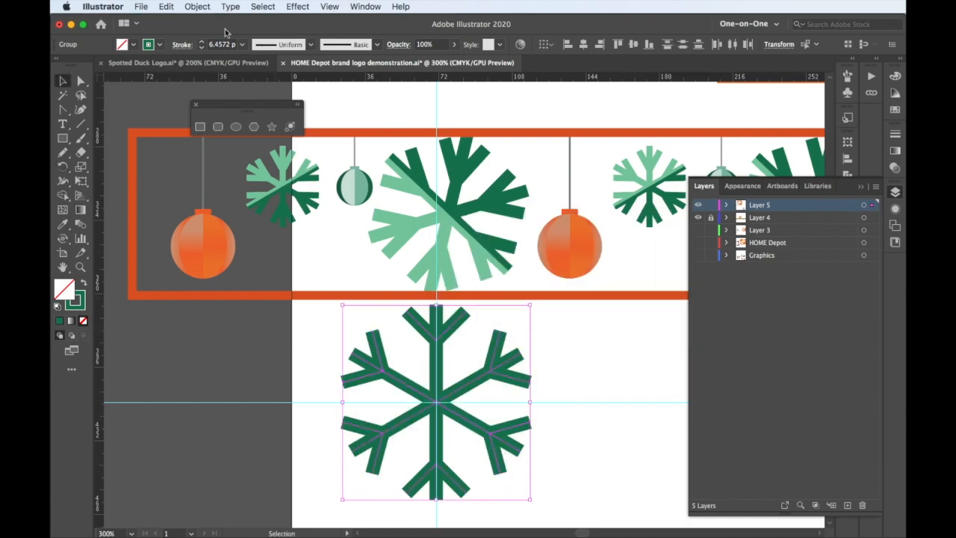
# - Convert the snowflake's strokes to filled outlines and unite them into a single shape
pyautogui.click(198, 6)
pyautogui.click(350, 293)
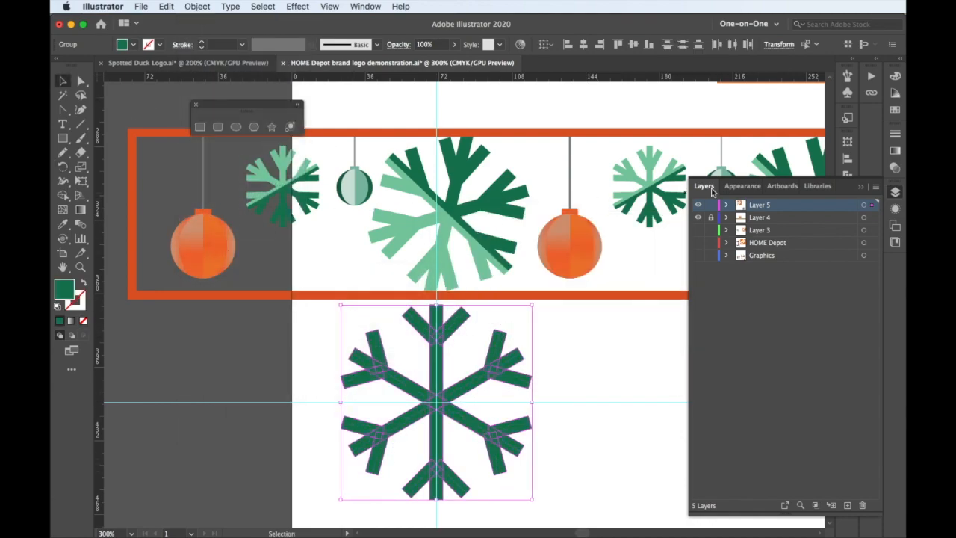
pyautogui.click(847, 175)
pyautogui.click(701, 168)
# - Cover the snowflake's right half with a rectangle and use Shape Builder to split the snowflake at the vertical guide, removing the excess
pyautogui.press('m')
pyautogui.moveTo(440, 514); pyautogui.dragTo(546, 303)
pyautogui.press('v')
pyautogui.keyDown('shift'); pyautogui.click(374, 379); pyautogui.keyUp('shift')
pyautogui.click(62, 198)
pyautogui.keyDown('alt'); pyautogui.click(486, 321); pyautogui.keyUp('alt')
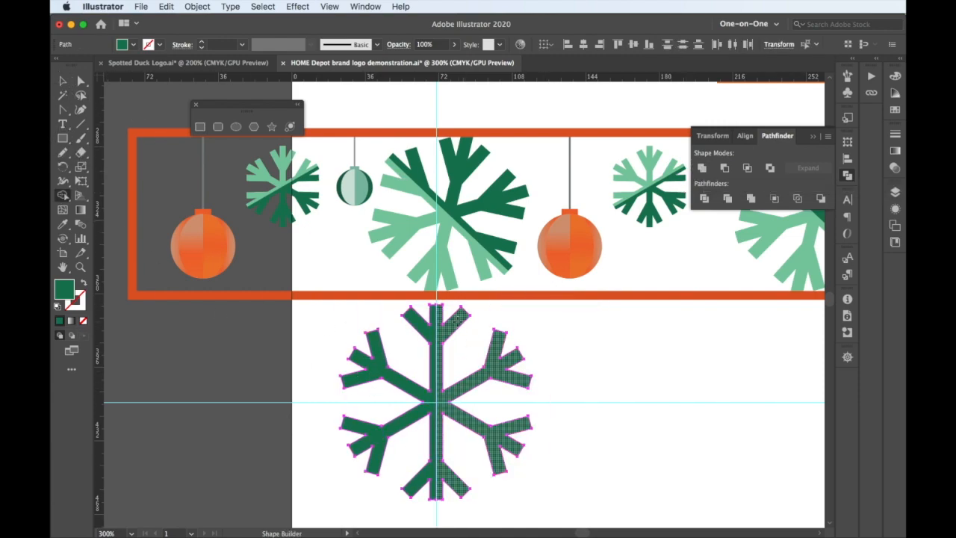
pyautogui.press('v')
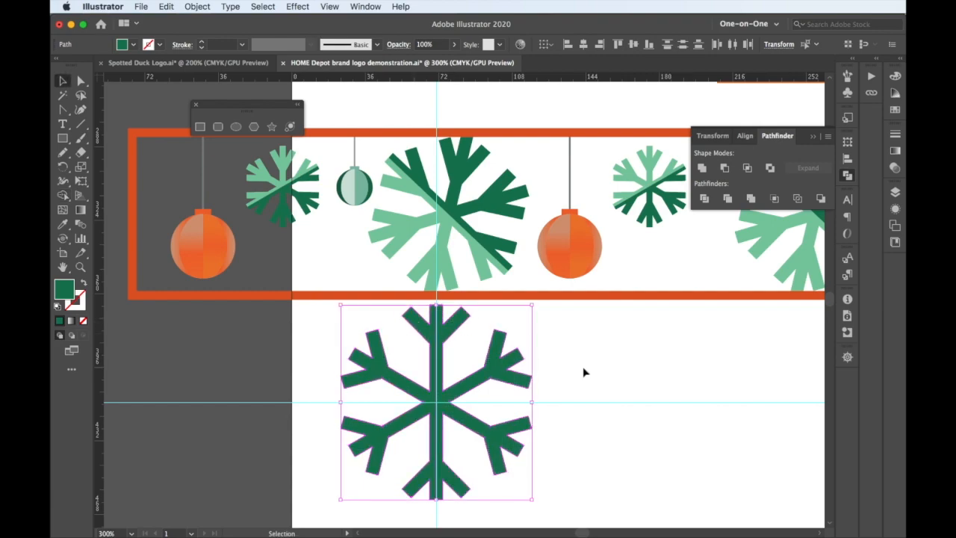
# - Fill the snowflake's right half with the light green sampled from the reference snowflake
pyautogui.click(505, 351)
pyautogui.press('i')
pyautogui.click(380, 231)
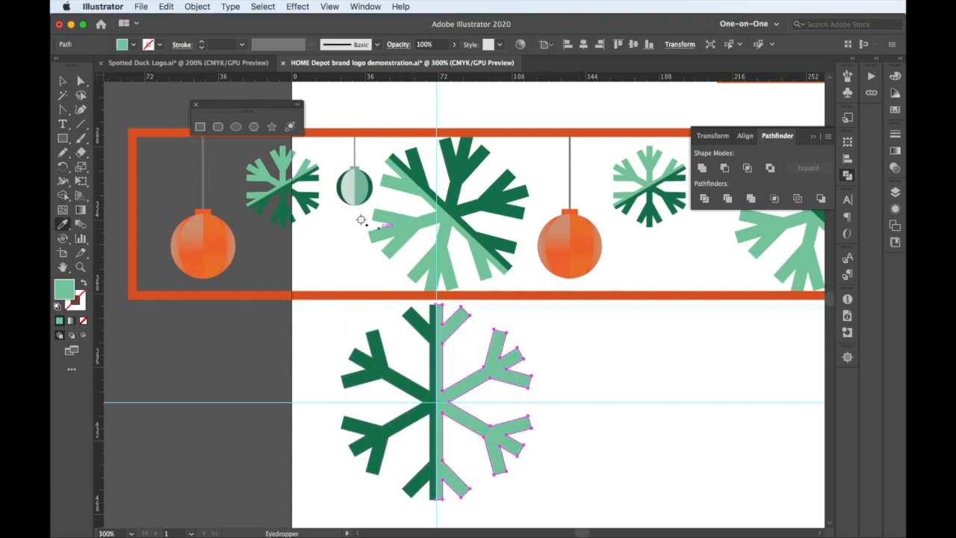
# - Rotate both snowflake halves together so the color split runs diagonally, and move the snowflake onto the pasteboard beside the page
pyautogui.keyDown('shift'); pyautogui.click(381, 359); pyautogui.keyUp('shift')
pyautogui.moveTo(533, 401); pyautogui.dragTo(398, 378)
pyautogui.scroll(5, 458, 247)
pyautogui.press('super+z')
pyautogui.moveTo(331, 324); pyautogui.dragTo(474, 372)
pyautogui.press('super+minus')
pyautogui.click(583, 258)
pyautogui.moveTo(499, 280); pyautogui.dragTo(312, 284)
pyautogui.press('super+shift+a')
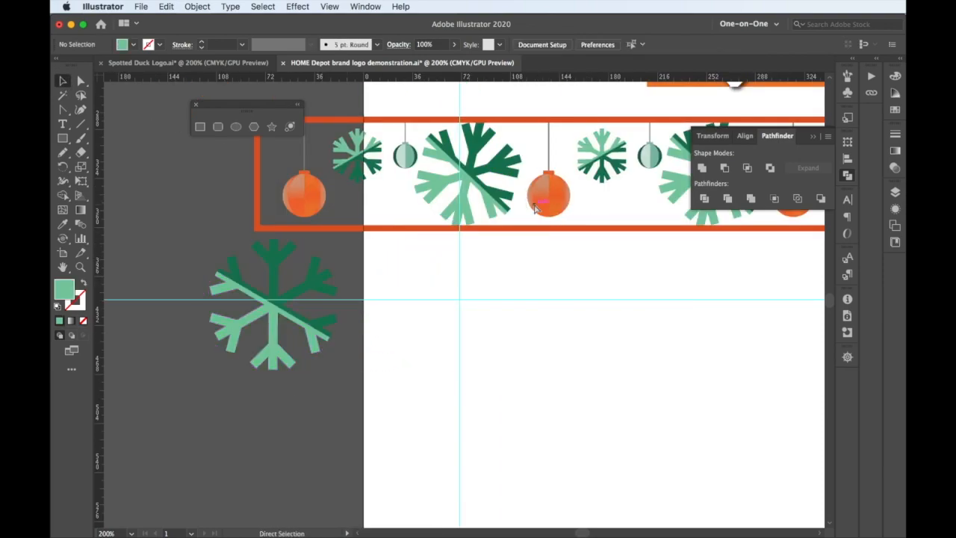
# - Draw a circle centered on the guide intersection and fill it with the reference orange ornament's gradient
pyautogui.press('super+plus')
pyautogui.moveTo(63, 138); pyautogui.dragTo(98, 171)
pyautogui.moveTo(459, 298); pyautogui.dragTo(541, 358)
pyautogui.press('i')
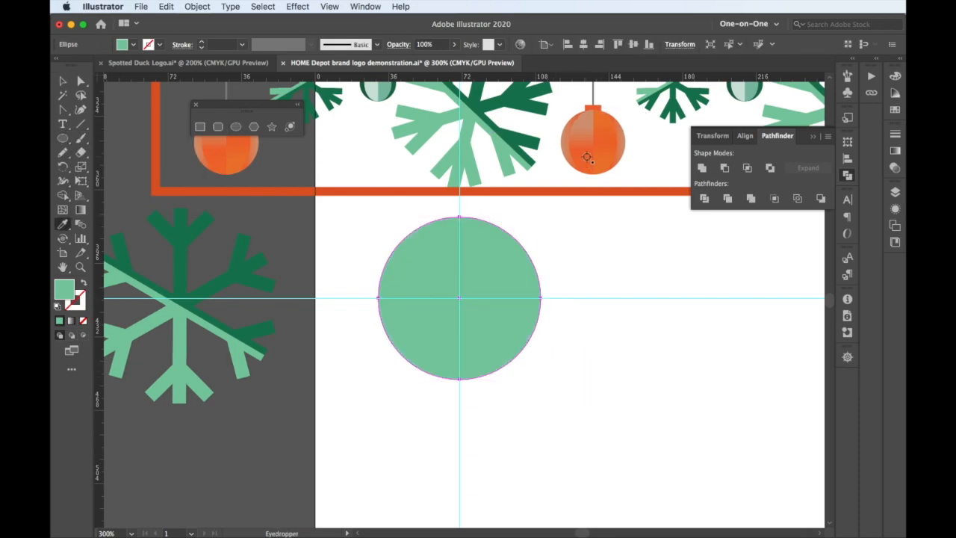
pyautogui.click(590, 146)
# - Draw a narrower full-height ellipse centered in the circle and fill it with green sampled from the reference snowflake
pyautogui.click(63, 139)
pyautogui.press('super+shift+a')
pyautogui.moveTo(460, 298); pyautogui.dragTo(507, 384)
pyautogui.press('i')
pyautogui.click(461, 158)
# - Cover the ornament's right half with a rectangle and divide the circle and ellipse along the vertical guide with Shape Builder, removing the excess
pyautogui.moveTo(63, 139); pyautogui.dragTo(97, 135)
pyautogui.moveTo(460, 209); pyautogui.dragTo(560, 394)
pyautogui.press('v')
pyautogui.moveTo(381, 231); pyautogui.dragTo(588, 366)
pyautogui.click(66, 197)
pyautogui.click(515, 271)
pyautogui.keyDown('alt'); pyautogui.click(538, 235); pyautogui.keyUp('alt')
pyautogui.click(64, 81)
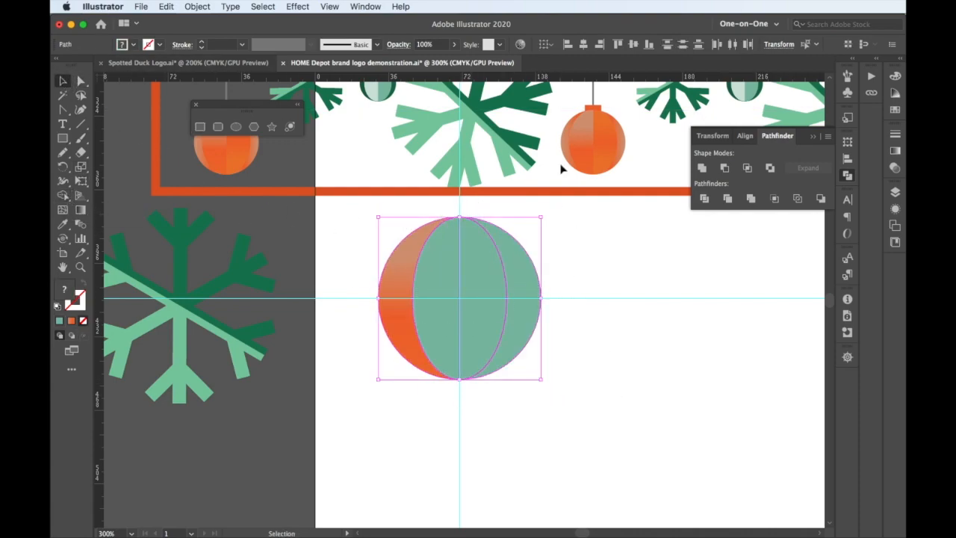
# - Fill all ornament segments with the reference orange gradient and redirect the gradients so neighboring segments alternate in tone
pyautogui.press('i')
pyautogui.click(583, 151)
pyautogui.press('v')
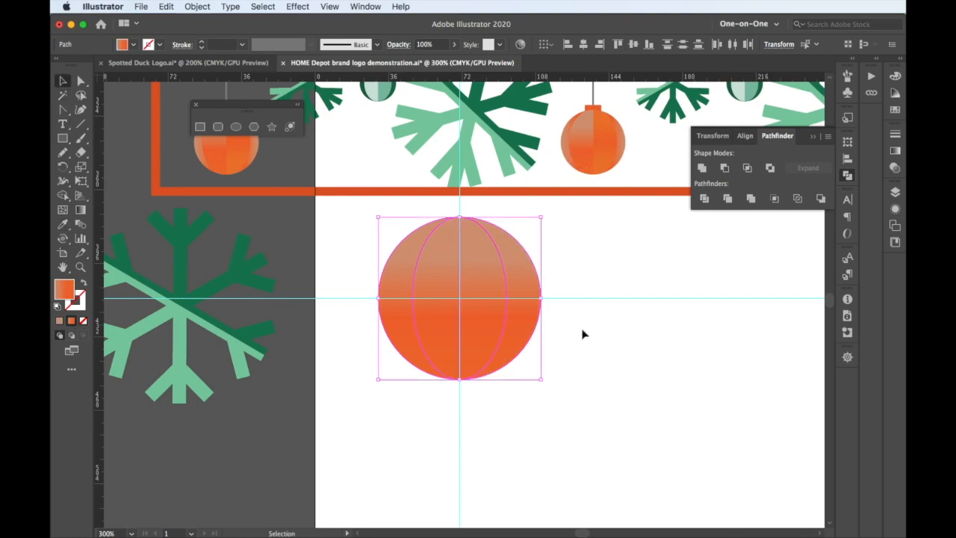
pyautogui.press('g')
pyautogui.moveTo(473, 223)
pyautogui.mouseDown()
pyautogui.moveTo(480, 281)
pyautogui.moveTo(479, 180)
pyautogui.mouseUp()
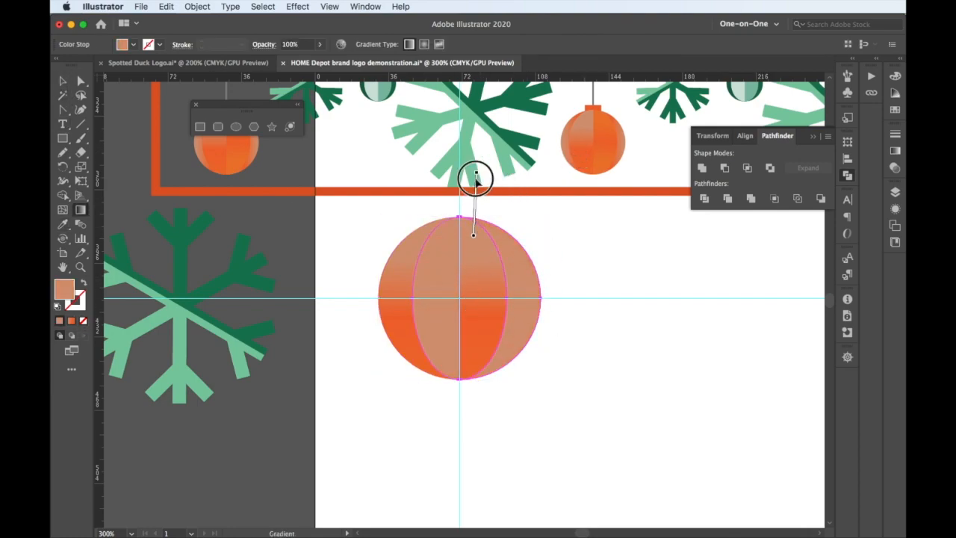
pyautogui.moveTo(478, 315); pyautogui.dragTo(478, 222)
# - Add a small orange rectangular cap on top of the ornament and move the ornament away to the right
pyautogui.press('m')
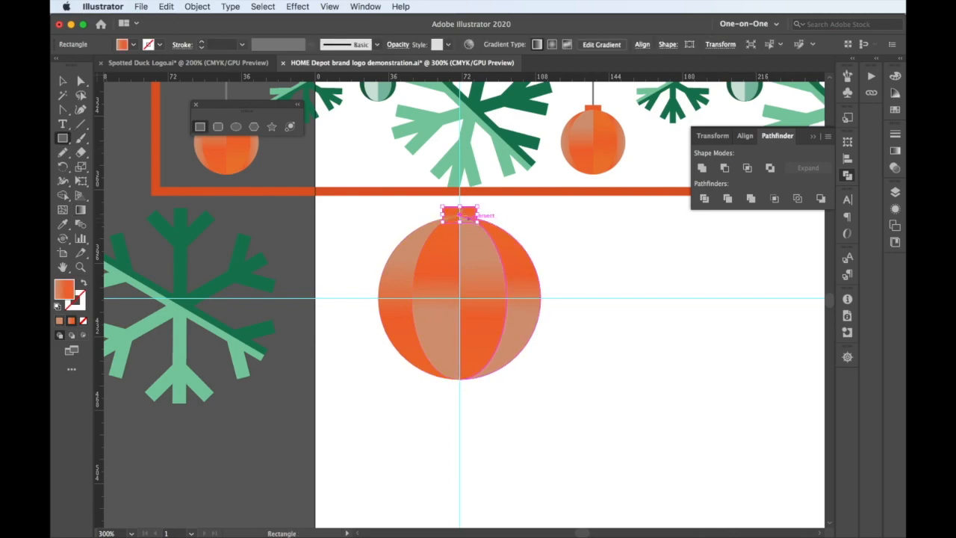
pyautogui.keyDown('shift'); pyautogui.click(486, 249); pyautogui.keyUp('shift')
pyautogui.moveTo(486, 249)
pyautogui.mouseDown()
pyautogui.moveTo(657, 390)
pyautogui.moveTo(694, 386)
pyautogui.moveTo(669, 269)
pyautogui.mouseUp()
# - Draw a vertical hanging string upward from the middle of the ornament's cap and color its stroke gray
pyautogui.scroll(1, 616, 177)
pyautogui.scroll(1, 622, 177)
pyautogui.press('\\')
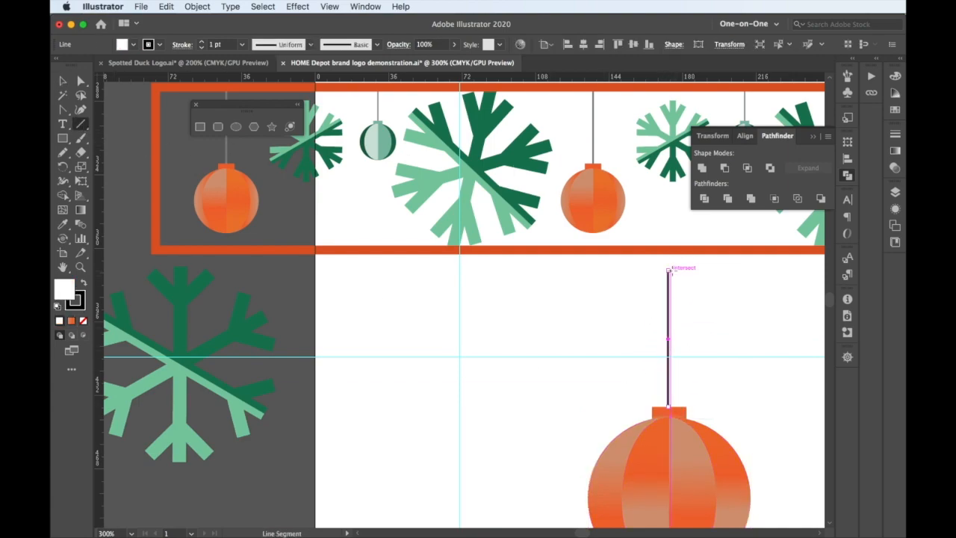
pyautogui.click(379, 333)
pyautogui.moveTo(636, 377); pyautogui.dragTo(737, 464)
pyautogui.click(691, 377)
pyautogui.click(669, 376)
pyautogui.click(149, 45)
# - Duplicate the orange ornament to its upper left and fill the copy's body with medium green from the reference ornament
pyautogui.scroll(-5, 117, 83)
pyautogui.moveTo(603, 373); pyautogui.dragTo(526, 446)
pyautogui.click(362, 337)
pyautogui.press('i')
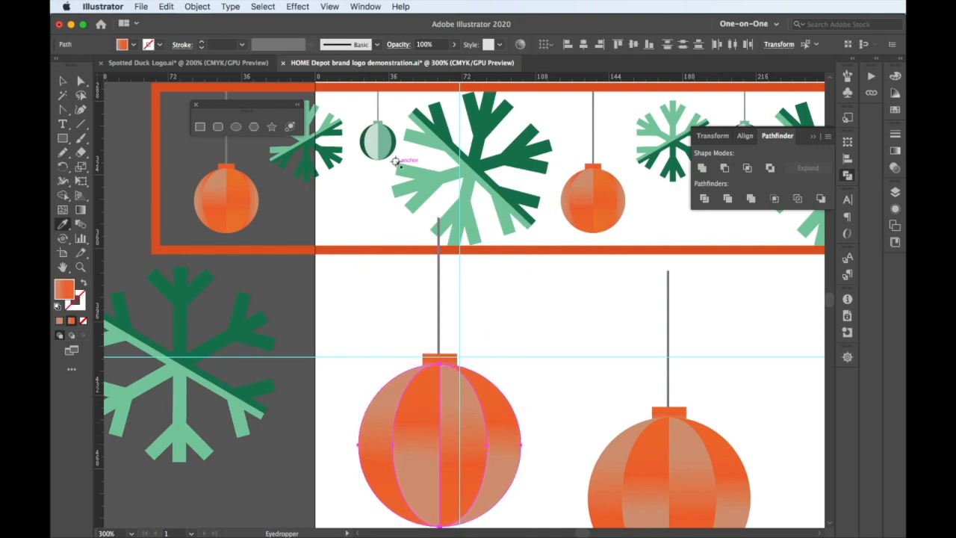
pyautogui.click(383, 145)
# - Color the copied ornament's inner left segment pale green, its outer segments dark green and its cap green, sampling the reference ornament
pyautogui.keyDown('super'); pyautogui.click(427, 408); pyautogui.keyUp('super')
pyautogui.click(372, 145)
pyautogui.press('super+z')
pyautogui.press('shift+super+a')
pyautogui.keyDown('super'); pyautogui.click(423, 396); pyautogui.keyUp('super')
pyautogui.click(372, 146)
pyautogui.click(364, 142)
pyautogui.keyDown('super'); pyautogui.click(505, 416); pyautogui.keyUp('super')
pyautogui.click(382, 419)
pyautogui.keyDown('super'); pyautogui.click(447, 360); pyautogui.keyUp('super')
pyautogui.click(377, 124)
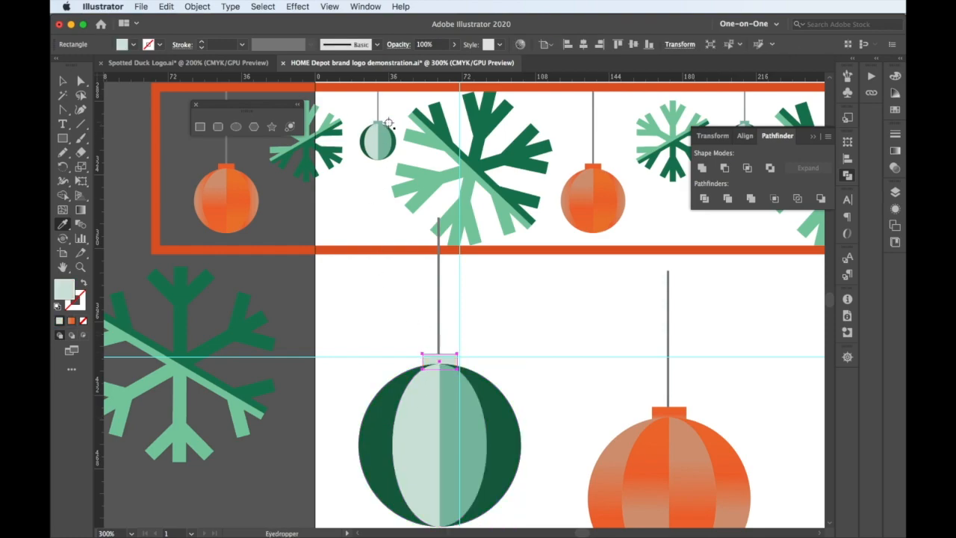
# - Group the parts of the green ornament, and group the parts of the orange ornament
pyautogui.press('v')
pyautogui.click(448, 418)
pyautogui.click(746, 485)
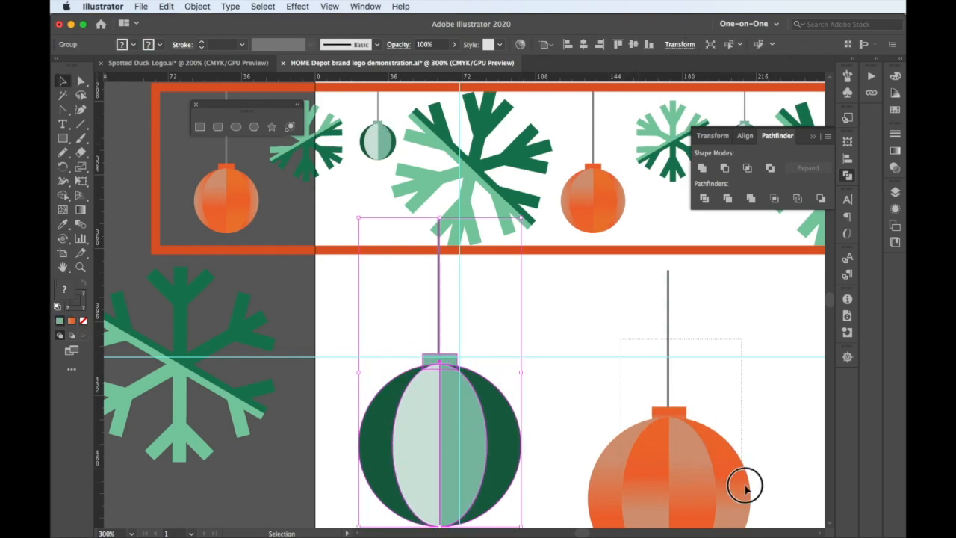
pyautogui.click(561, 357)
# - Arrange the snowflake and both ornaments in a row near the lower right of the page
pyautogui.press('super+minus')
pyautogui.press('super+minus')
pyautogui.press('super+minus')
pyautogui.press('super+minus')
pyautogui.moveTo(519, 352); pyautogui.dragTo(625, 383)
pyautogui.moveTo(414, 320); pyautogui.dragTo(571, 382)
pyautogui.keyDown('shift'); pyautogui.click(626, 375); pyautogui.keyUp('shift')
pyautogui.keyDown('shift'); pyautogui.click(665, 379); pyautogui.keyUp('shift')
pyautogui.moveTo(664, 379); pyautogui.dragTo(673, 438)
pyautogui.press('super+shift+a')
# - Copy the snowflake to the area below the reference banner and scale the copy down
pyautogui.moveTo(571, 428); pyautogui.dragTo(553, 338)
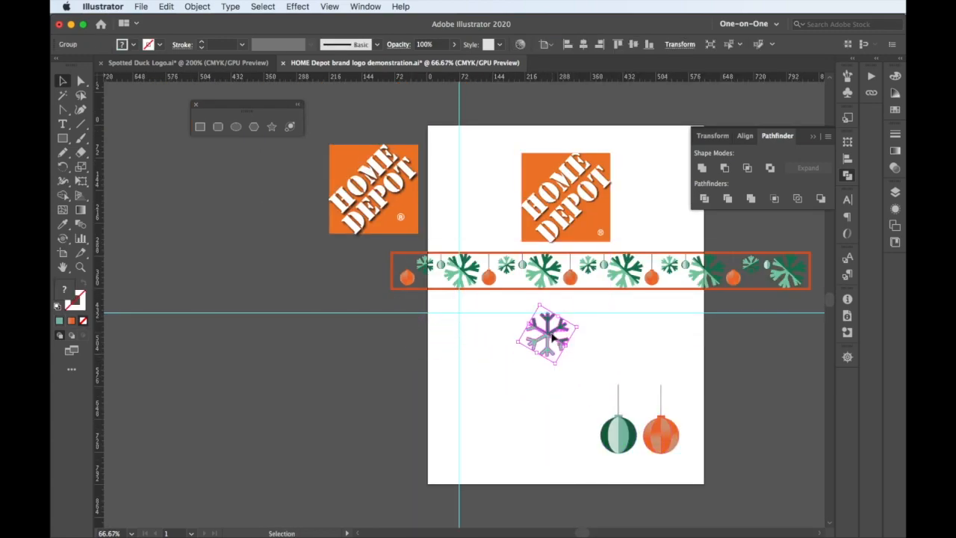
pyautogui.press('super+z')
pyautogui.moveTo(562, 418); pyautogui.dragTo(559, 317)
pyautogui.moveTo(573, 372); pyautogui.dragTo(495, 333)
pyautogui.press('super+shift+a')
pyautogui.moveTo(618, 419); pyautogui.dragTo(520, 341)
pyautogui.click(528, 371)
pyautogui.press('super+z')
pyautogui.press('super+z')
# - Assemble scaled copies of the orange ornament, small snowflake, small green ornament and large snowflake in one row below the reference banner
pyautogui.moveTo(619, 436); pyautogui.dragTo(519, 343)
pyautogui.moveTo(659, 432); pyautogui.dragTo(465, 360)
pyautogui.moveTo(486, 381); pyautogui.dragTo(475, 359)
pyautogui.click(495, 378)
pyautogui.press('super+equal')
pyautogui.press('super+equal')
pyautogui.moveTo(664, 391); pyautogui.dragTo(573, 376)
pyautogui.hscroll(5, 624, 363)
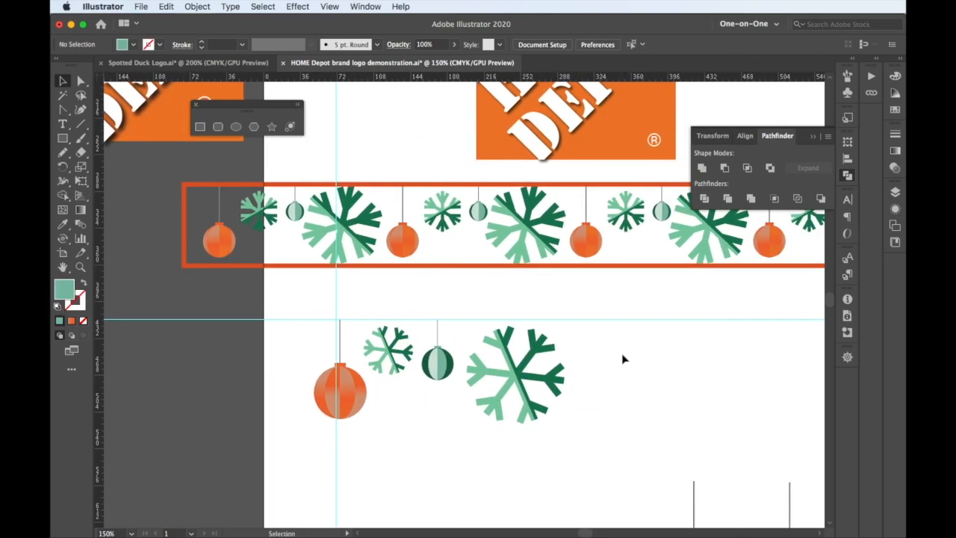
# - Group the row of ornaments and snowflakes and open a Transform effect for the group
pyautogui.moveTo(283, 428); pyautogui.dragTo(283, 427)
pyautogui.click(199, 6)
pyautogui.moveTo(297, 8)
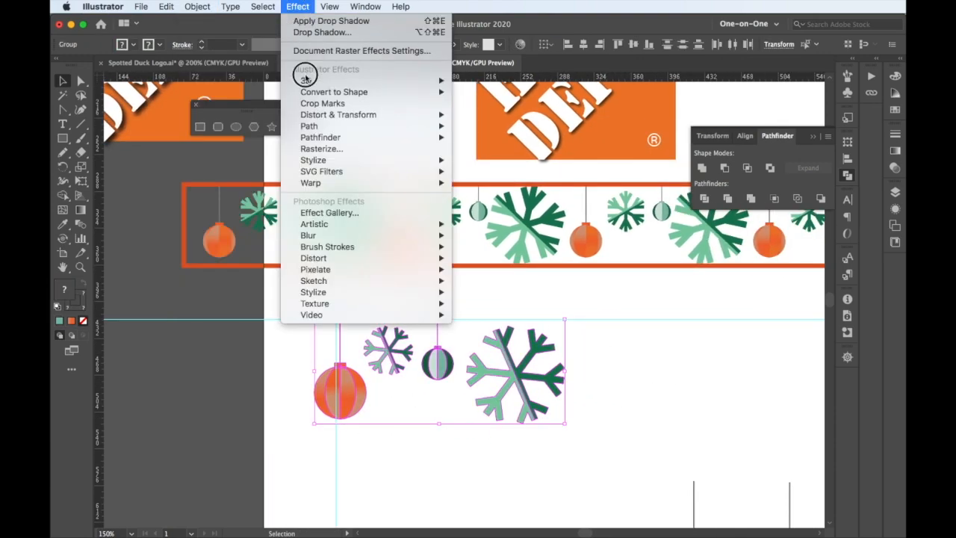
pyautogui.moveTo(339, 114)
pyautogui.click(480, 149)
# - Set the Transform effect to 1 copy, moved horizontally far enough to sit directly beside the original row
pyautogui.click(731, 398)
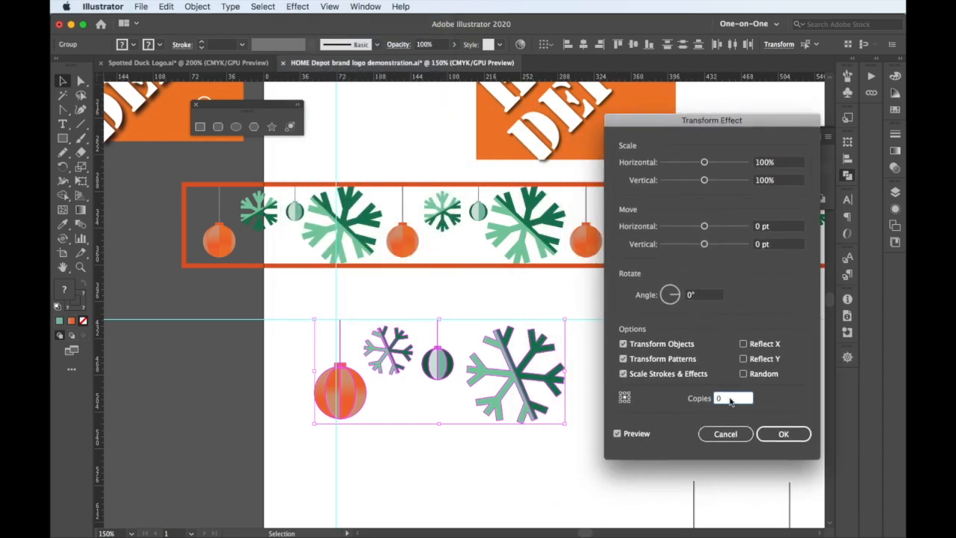
pyautogui.moveTo(700, 120); pyautogui.dragTo(732, 130)
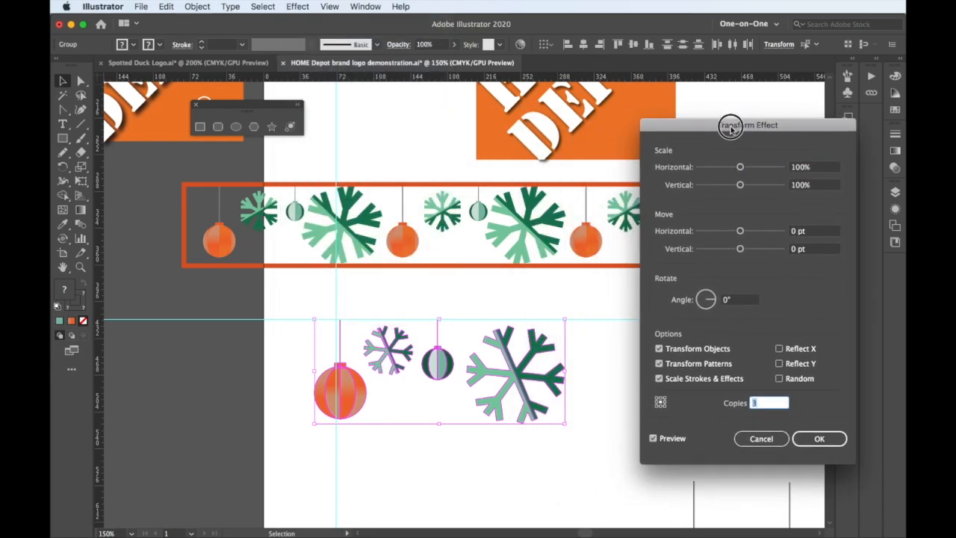
pyautogui.moveTo(749, 237); pyautogui.dragTo(750, 237)
pyautogui.moveTo(754, 130); pyautogui.dragTo(747, 132)
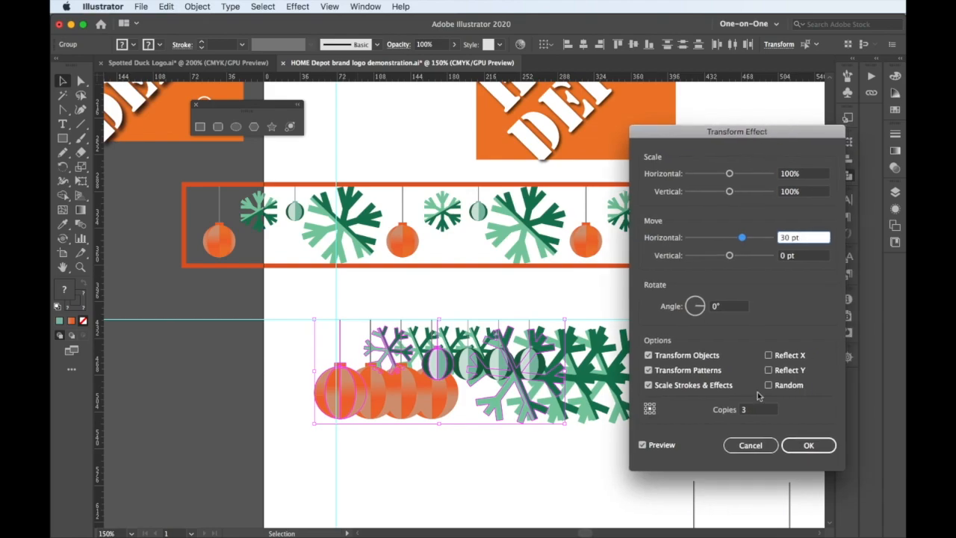
pyautogui.write('1')
pyautogui.moveTo(742, 237); pyautogui.dragTo(785, 237)
pyautogui.moveTo(694, 132); pyautogui.dragTo(754, 133)
pyautogui.write('245')
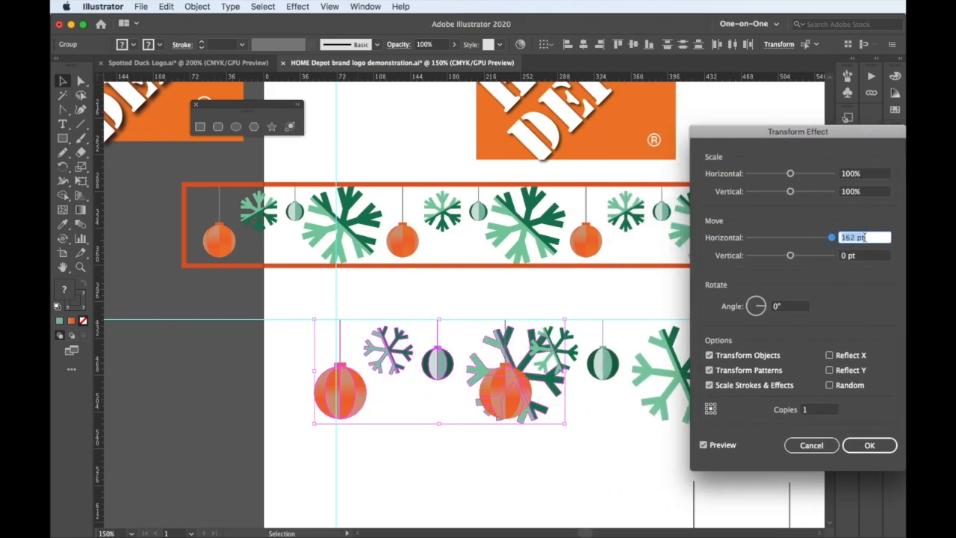
pyautogui.press('Return')
# - Scale the ornament group down and edit its Transform effect to produce two copies
pyautogui.press('super+minus')
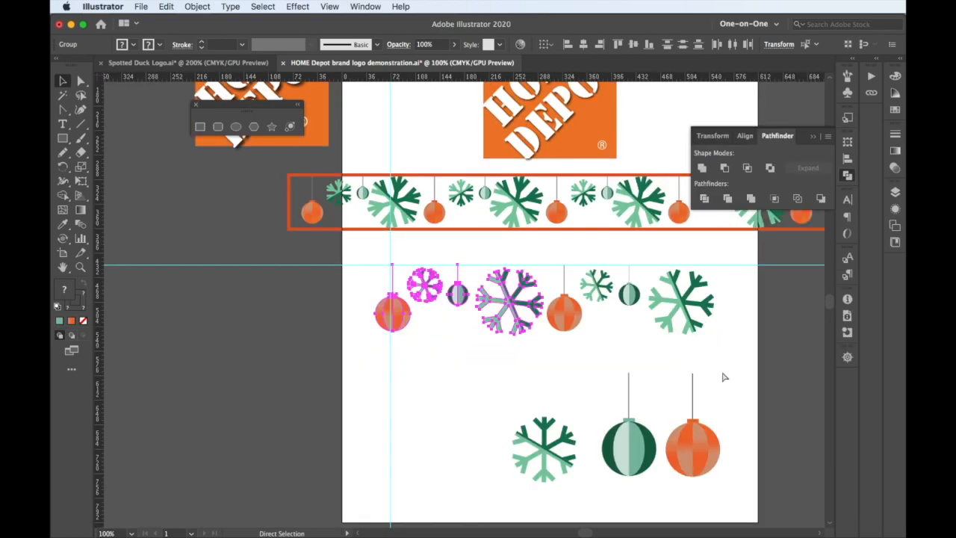
pyautogui.moveTo(541, 328); pyautogui.dragTo(479, 307)
pyautogui.click(895, 209)
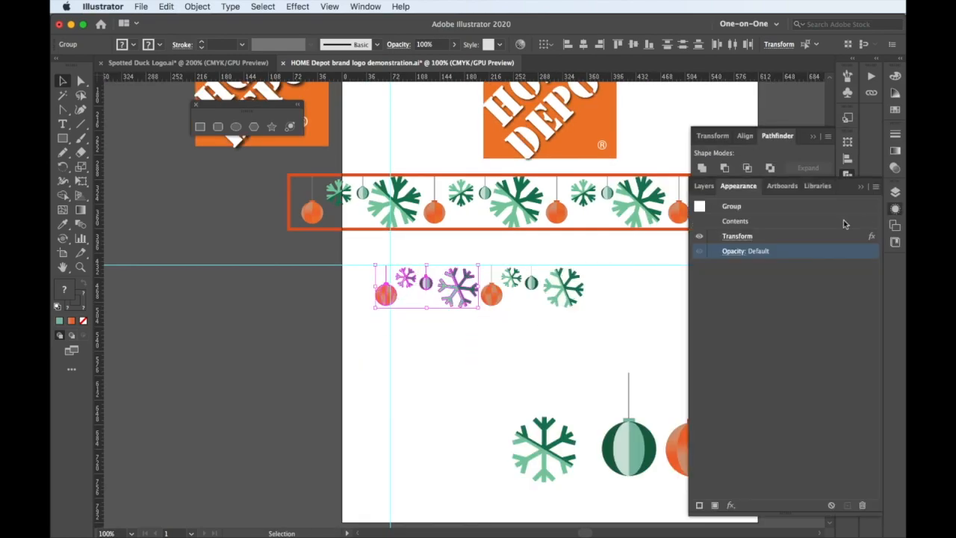
pyautogui.click(738, 240)
pyautogui.press('Return')
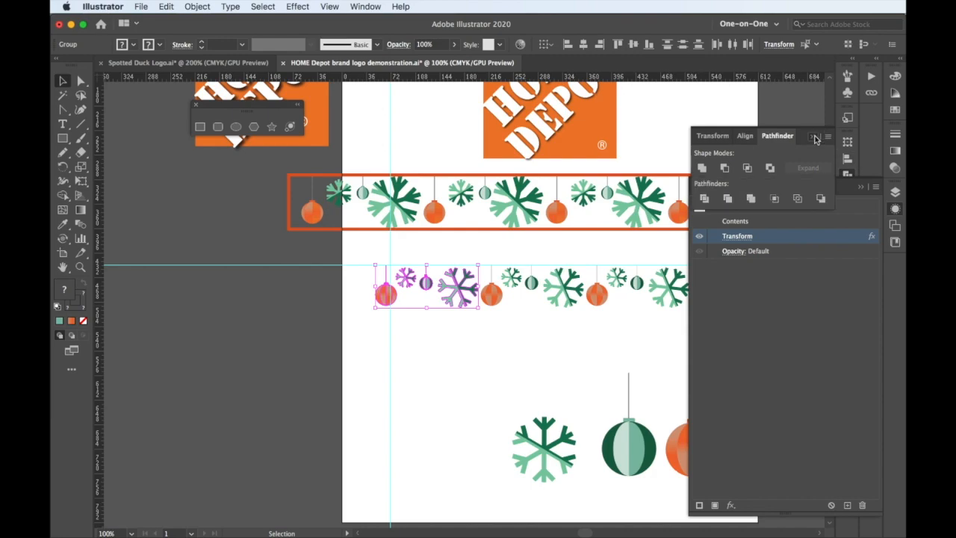
# - Draw a rectangle around the repeated ornament pattern and give it a 3 pt orange stroke from the logo with no fill
pyautogui.click(815, 137)
pyautogui.moveTo(687, 315); pyautogui.dragTo(701, 314)
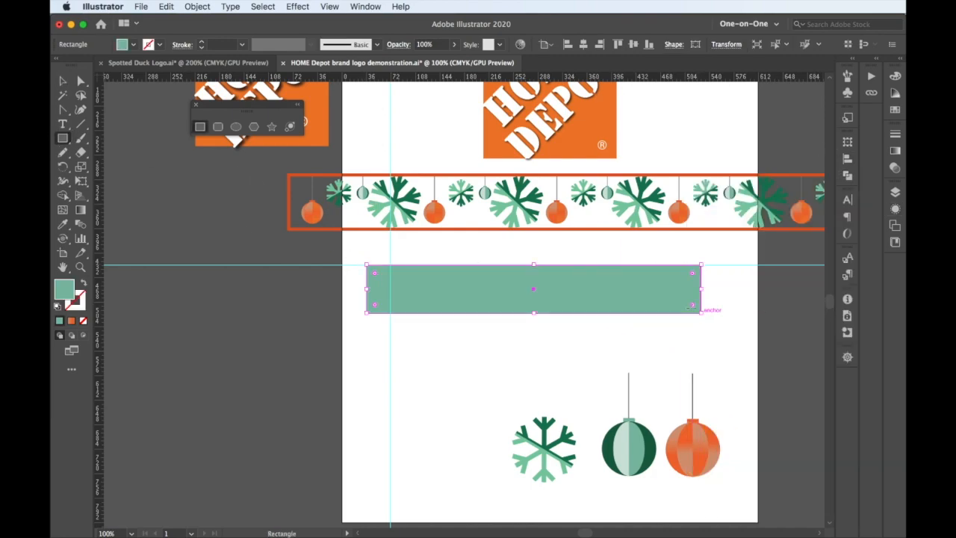
pyautogui.click(576, 137)
pyautogui.hotkey('shift', 'c')
pyautogui.hotkey('shift', 'x')
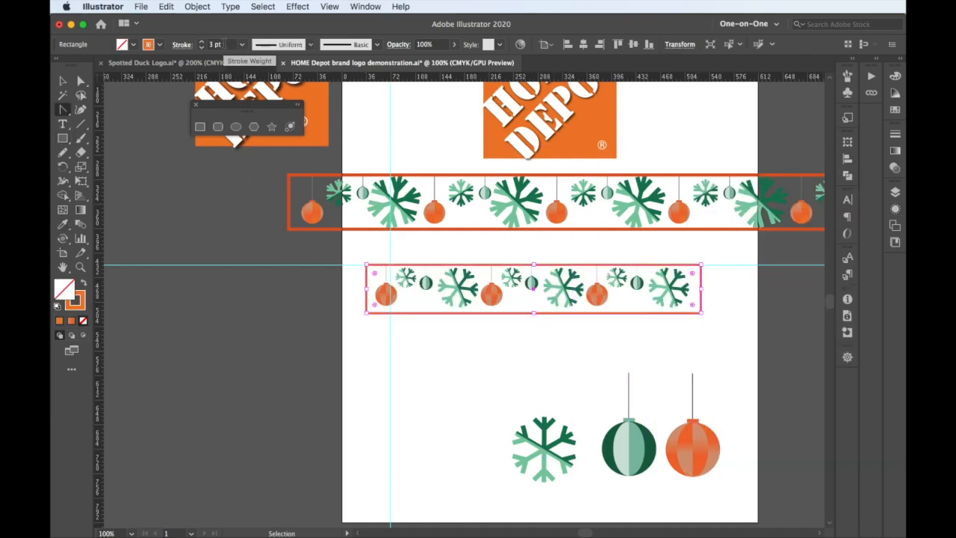
# - Group the framed ornament banner and cut it together with the recreated HOME DEPOT logo
pyautogui.moveTo(685, 334); pyautogui.dragTo(724, 336)
pyautogui.press('super+g')
pyautogui.moveTo(325, 132); pyautogui.dragTo(610, 440)
pyautogui.click(579, 313)
pyautogui.keyDown('shift'); pyautogui.click(604, 354); pyautogui.keyUp('shift')
pyautogui.press('super+x')
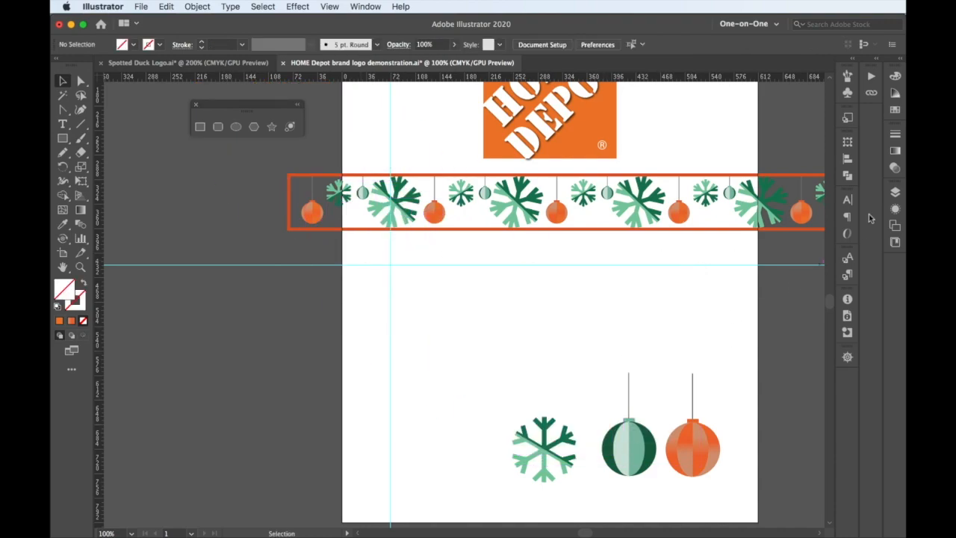
# - Hide the existing visible layers and create a new layer
pyautogui.click(895, 192)
pyautogui.moveTo(698, 205); pyautogui.dragTo(698, 226)
pyautogui.click(847, 505)
# - Paste the banner and logo onto the new layer and position them with the banner above the logo
pyautogui.press('super+v')
pyautogui.moveTo(567, 219); pyautogui.dragTo(657, 158)
pyautogui.click(860, 187)
pyautogui.click(649, 373)
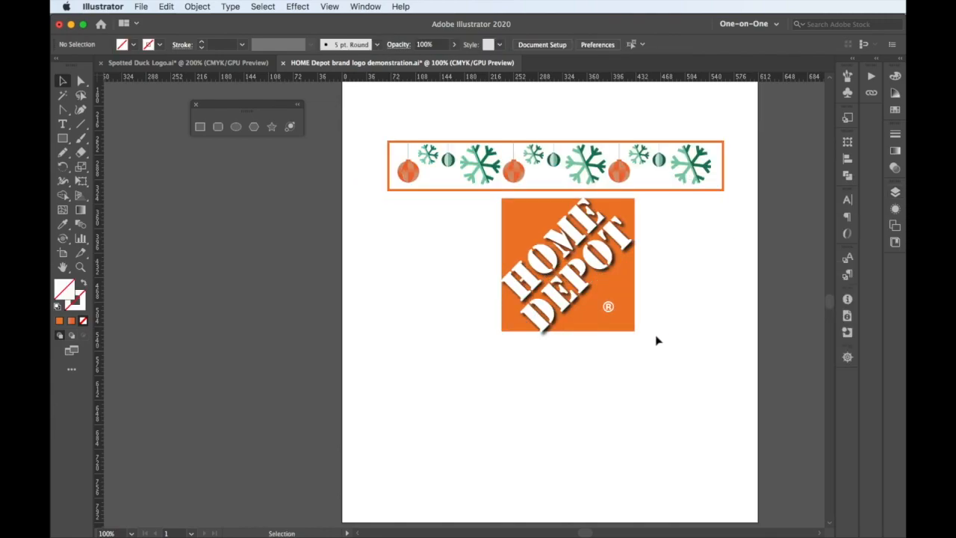
# - Hide the panels and rulers and view the finished banner and logo in full-screen mode
pyautogui.press('super+t')
pyautogui.press('Tab')
pyautogui.press('super+r')
pyautogui.press('f')
pyautogui.press('f')
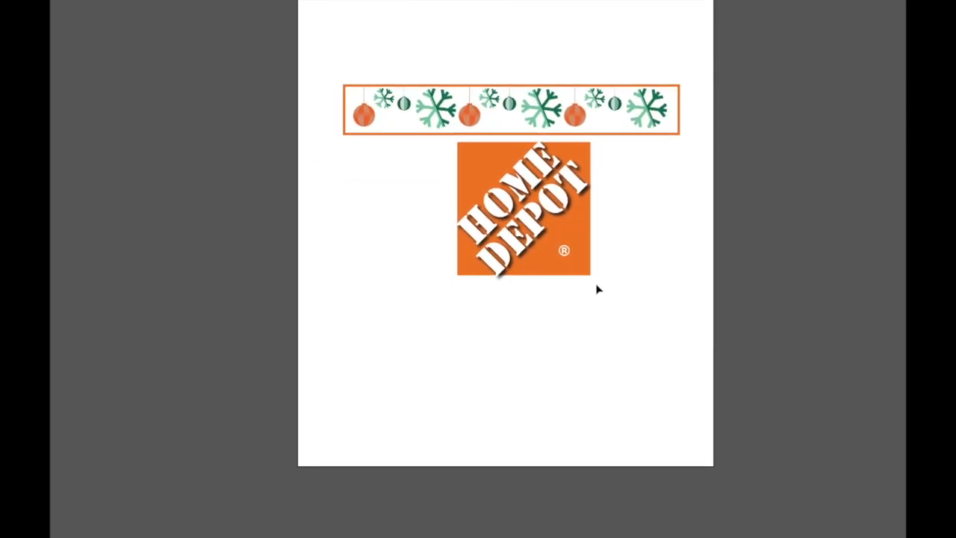
# - Shift the HOME DEPOT logo slightly left to centre it beneath the ornament banner, and capture a screenshot of the area containing both
pyautogui.press('super+plus')
pyautogui.scroll(5, 597, 287)
pyautogui.moveTo(572, 288); pyautogui.dragTo(558, 288)
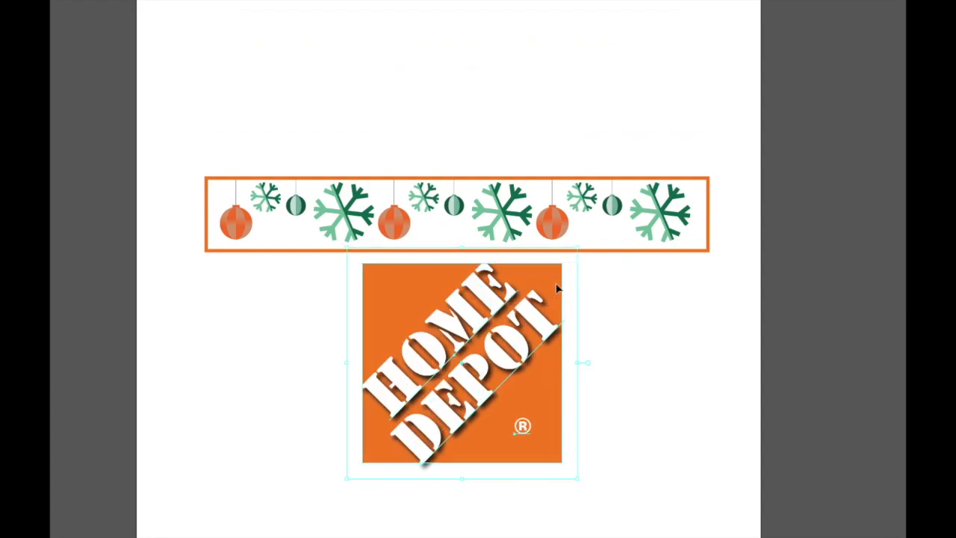
pyautogui.press('super+shift+4')
pyautogui.moveTo(184, 160); pyautogui.dragTo(733, 485)
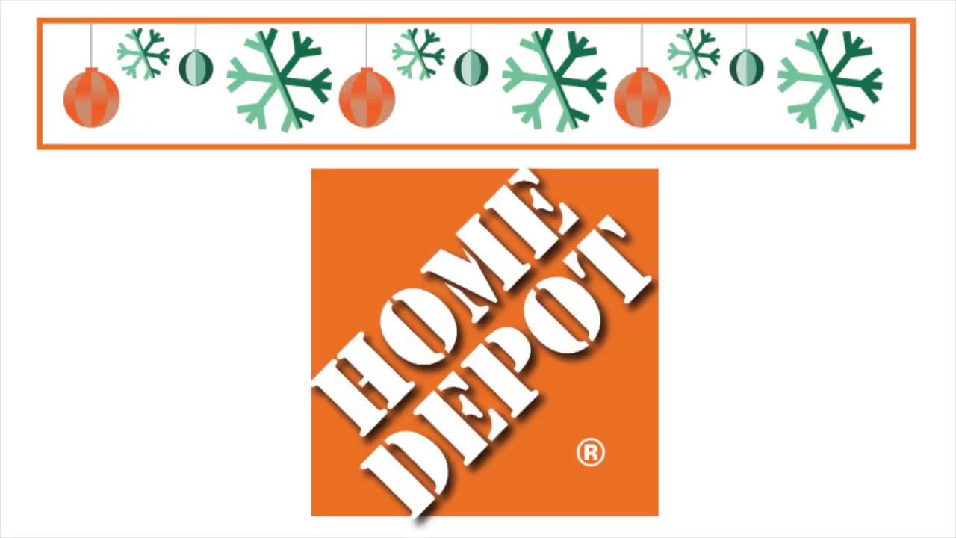